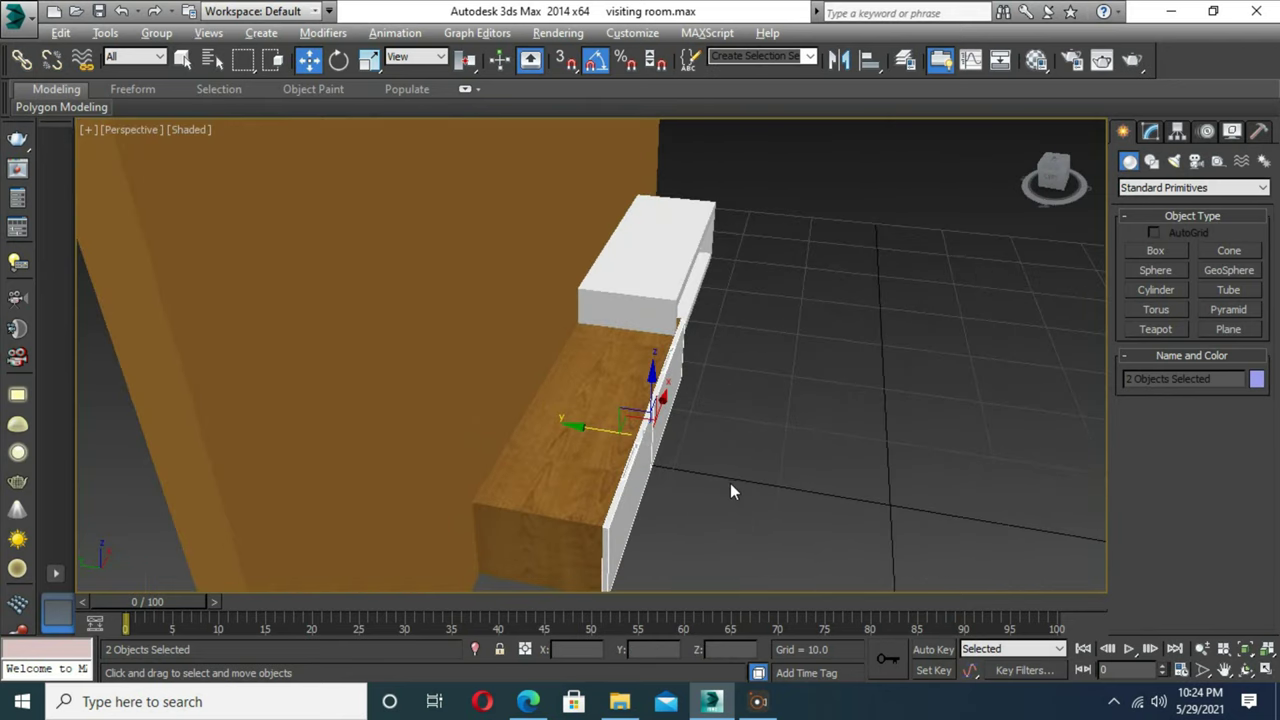
- Orbit and zoom out from the white cabinets, then switch to the four-viewport layout with Alt+W
{"action": "mouse_move", "coordinate": [730, 483]}
{"action": "middle_mouse_down", "text": "alt"}
{"action": "mouse_move", "coordinate": [842, 512]}
{"action": "mouse_move", "coordinate": [690, 506]}
{"action": "middle_mouse_up", "text": "alt"}
{"action": "scroll", "coordinate": [690, 506], "scroll_direction": "down", "scroll_amount": 5}
{"action": "scroll", "coordinate": [757, 434], "scroll_direction": "down", "scroll_amount": 4}
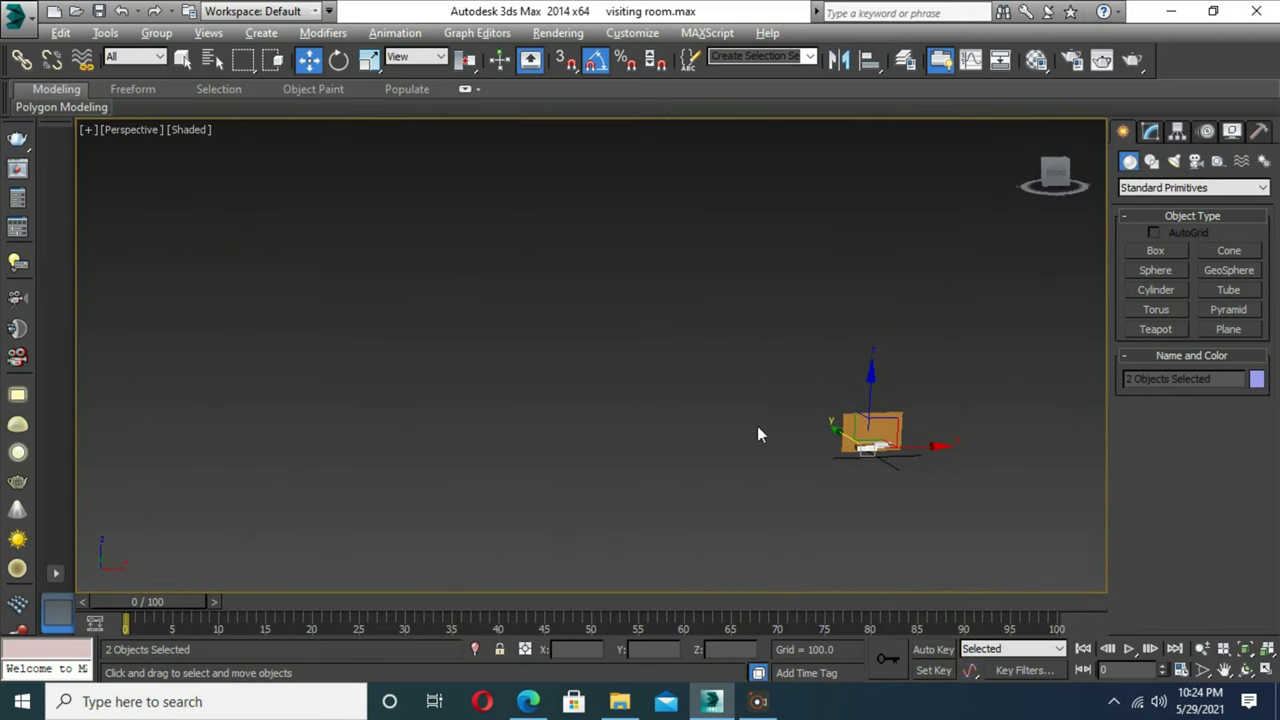
{"action": "key", "text": "alt+w"}
{"action": "scroll", "coordinate": [823, 251], "scroll_direction": "down", "scroll_amount": 3}
- Make the Top view active and select the room and left-wall objects with selection windows
{"action": "scroll", "coordinate": [371, 457], "scroll_direction": "down", "scroll_amount": 3}
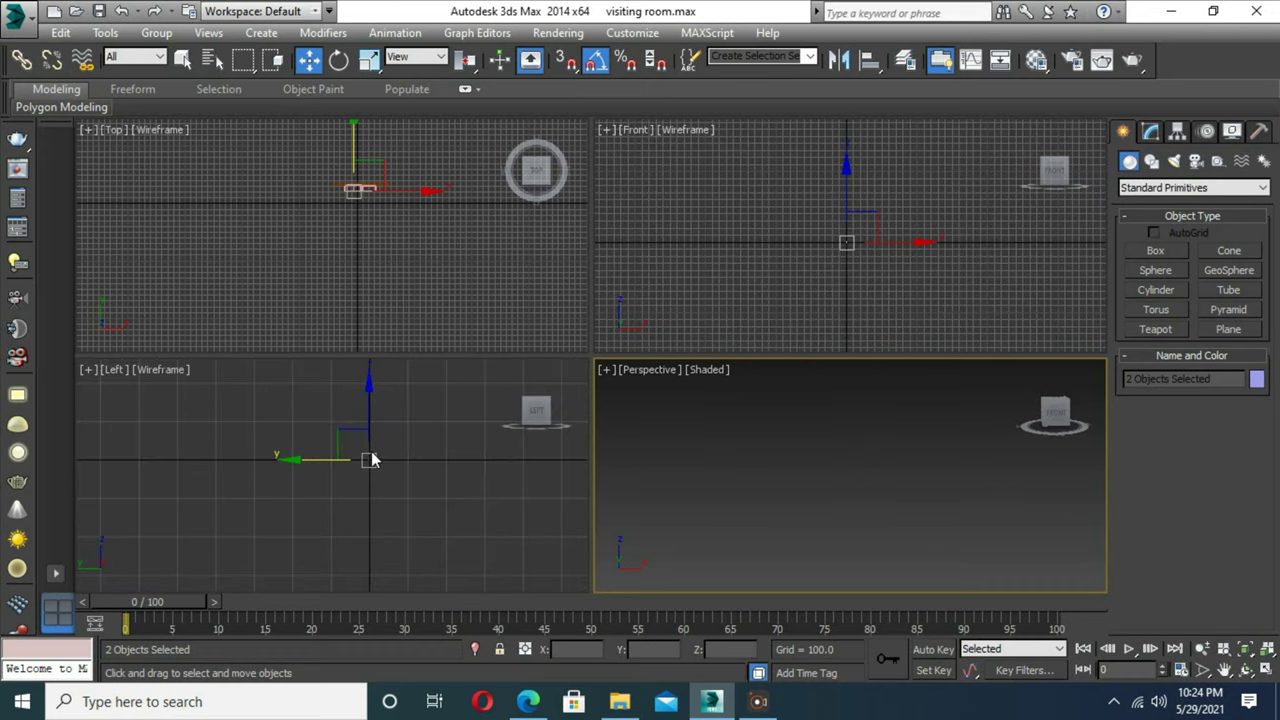
{"action": "right_click", "coordinate": [358, 222]}
{"action": "left_click", "coordinate": [408, 152]}
{"action": "scroll", "coordinate": [363, 266], "scroll_direction": "up", "scroll_amount": 5}
{"action": "scroll", "coordinate": [395, 318], "scroll_direction": "up", "scroll_amount": 3}
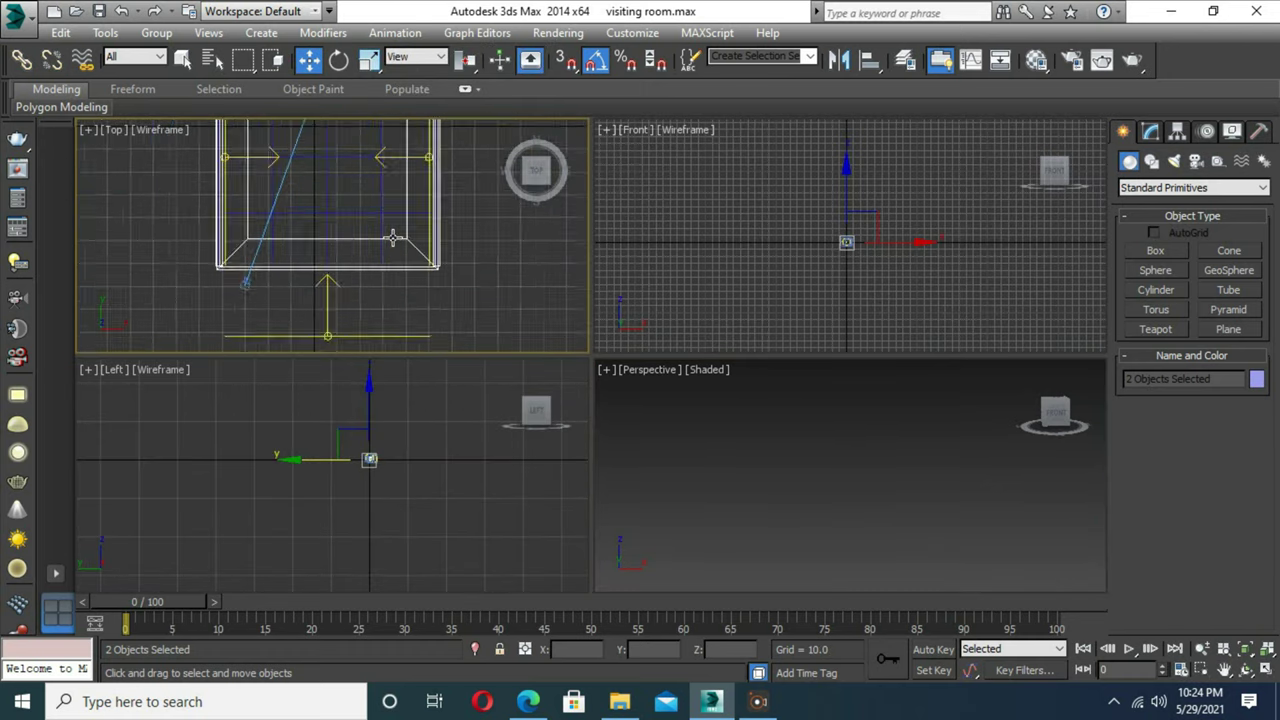
{"action": "left_click_drag", "start_coordinate": [500, 214], "coordinate": [257, 271]}
{"action": "scroll", "coordinate": [370, 340], "scroll_direction": "down", "scroll_amount": 2}
{"action": "scroll", "coordinate": [381, 186], "scroll_direction": "up", "scroll_amount": 3}
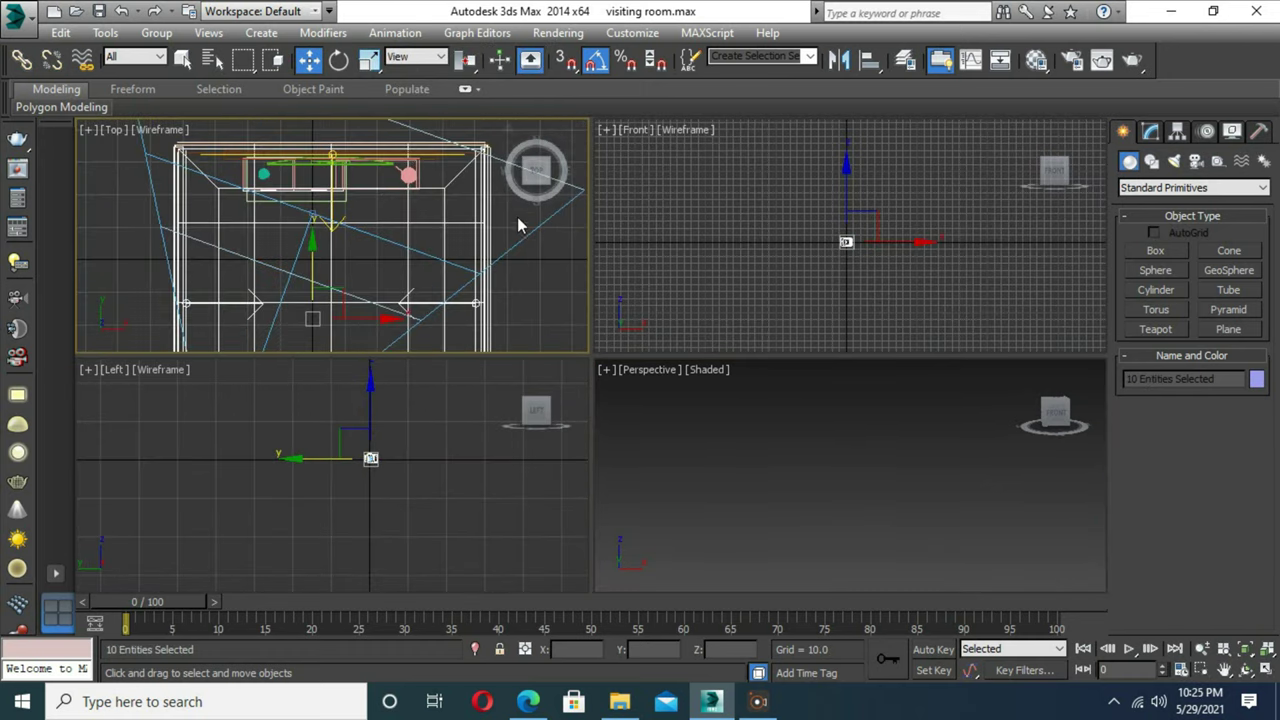
{"action": "left_click", "coordinate": [116, 192]}
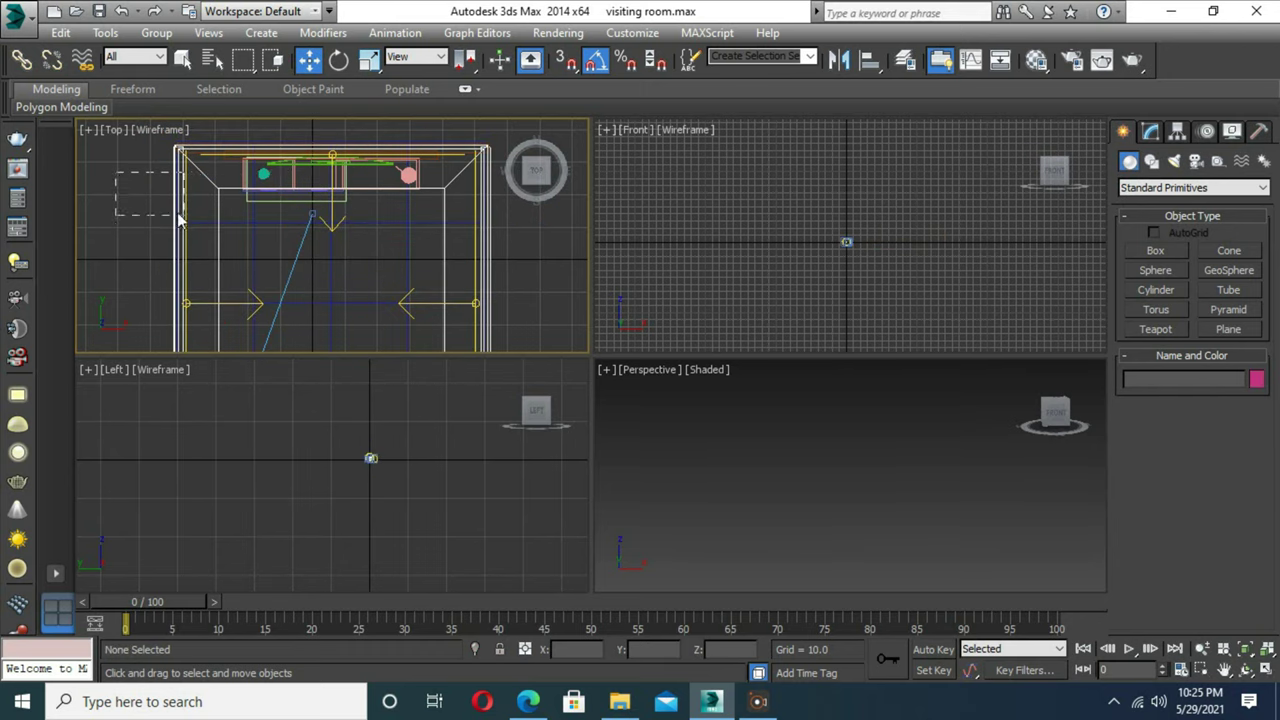
{"action": "left_click_drag", "start_coordinate": [180, 220], "coordinate": [185, 215]}
{"action": "scroll", "coordinate": [437, 340], "scroll_direction": "down", "scroll_amount": 4}
{"action": "scroll", "coordinate": [349, 291], "scroll_direction": "up", "scroll_amount": 5}
{"action": "scroll", "coordinate": [365, 305], "scroll_direction": "down", "scroll_amount": 1}
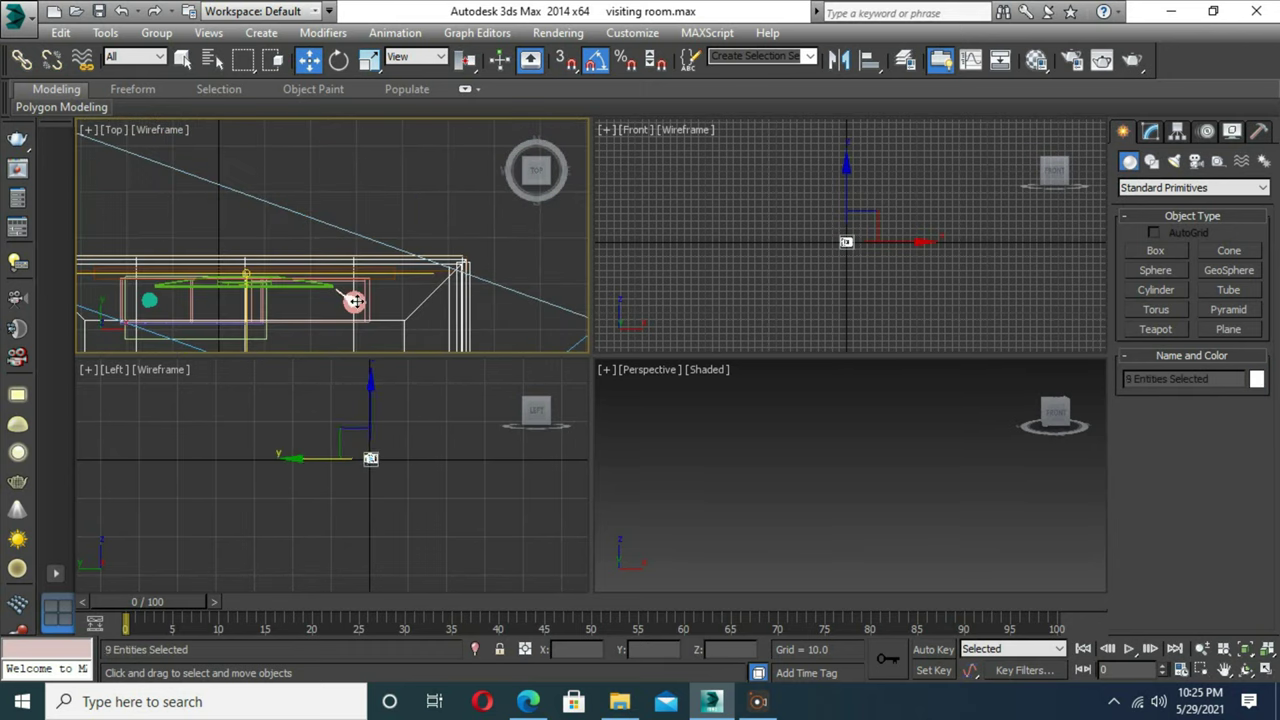
{"action": "scroll", "coordinate": [500, 290], "scroll_direction": "down", "scroll_amount": 3}
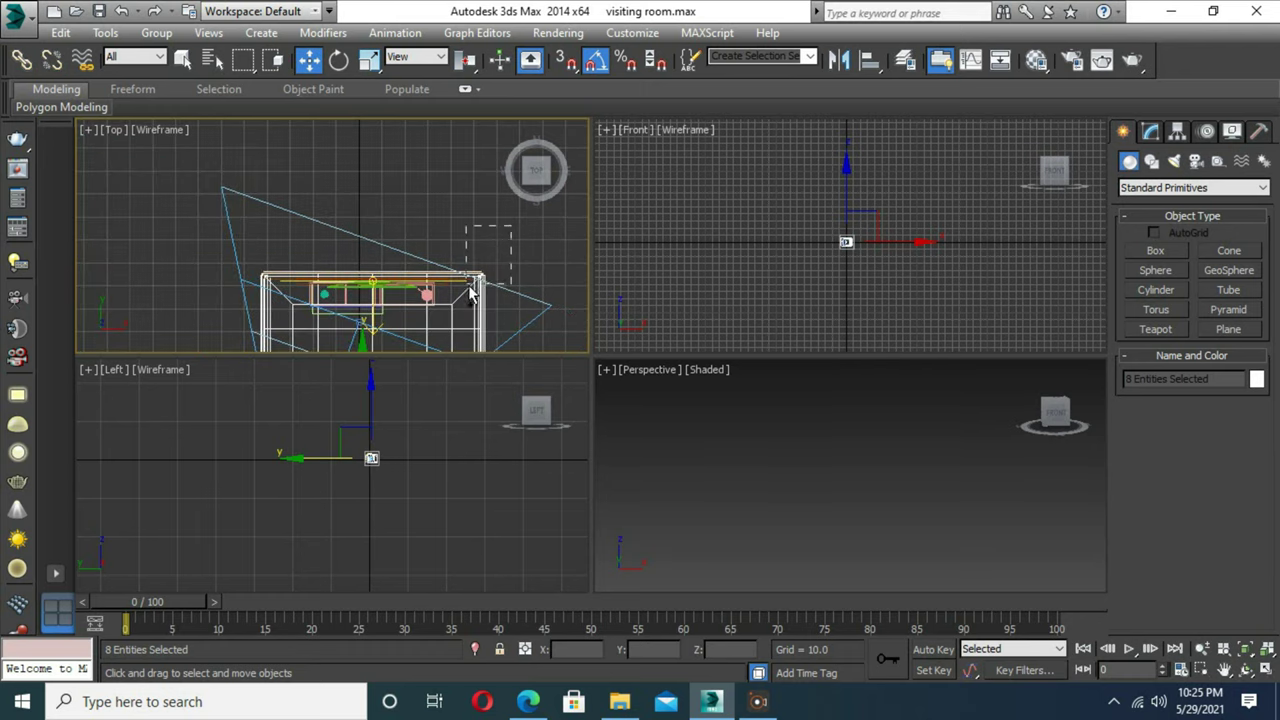
{"action": "scroll", "coordinate": [478, 290], "scroll_direction": "up", "scroll_amount": 3}
{"action": "scroll", "coordinate": [450, 291], "scroll_direction": "down", "scroll_amount": 4}
- Select the Box001 wall piece in the Left view and reframe the Top and Front views
{"action": "left_click", "coordinate": [437, 291], "text": "ctrl"}
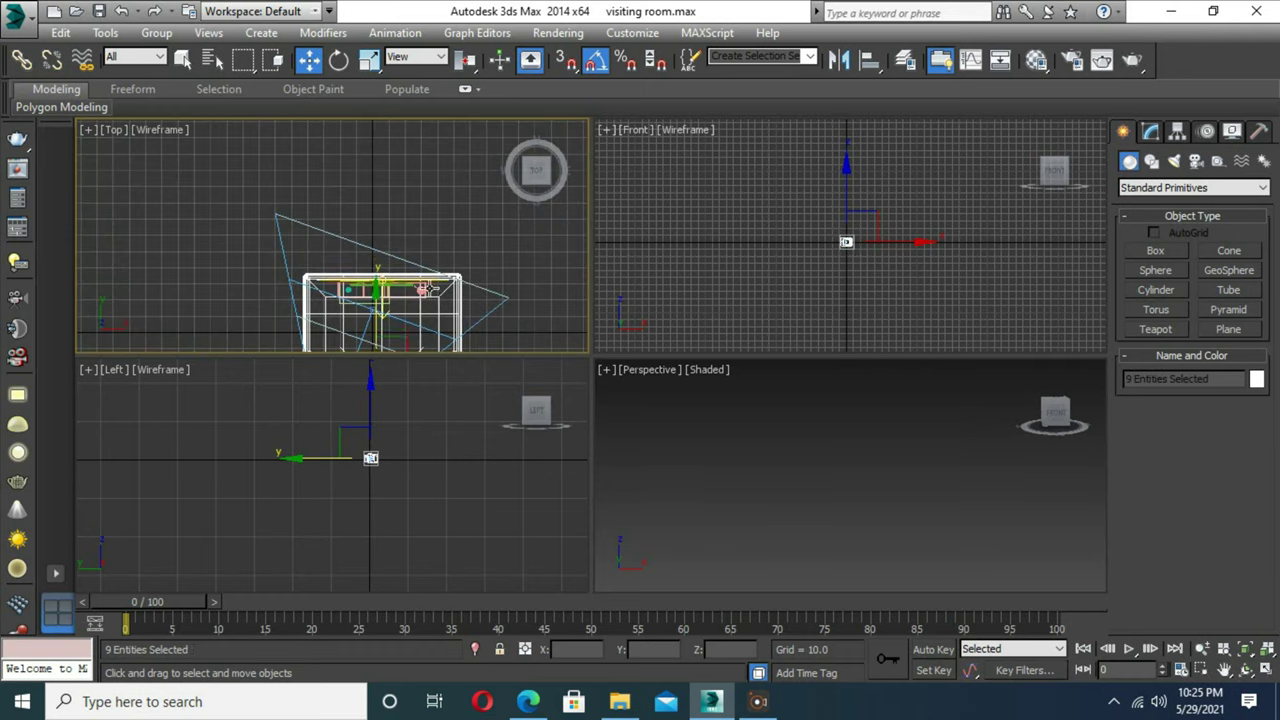
{"action": "scroll", "coordinate": [428, 290], "scroll_direction": "up", "scroll_amount": 4}
{"action": "right_click", "coordinate": [520, 265]}
{"action": "key", "text": "Escape"}
{"action": "scroll", "coordinate": [486, 291], "scroll_direction": "down", "scroll_amount": 4}
{"action": "scroll", "coordinate": [395, 248], "scroll_direction": "up", "scroll_amount": 4}
{"action": "left_click", "coordinate": [395, 248]}
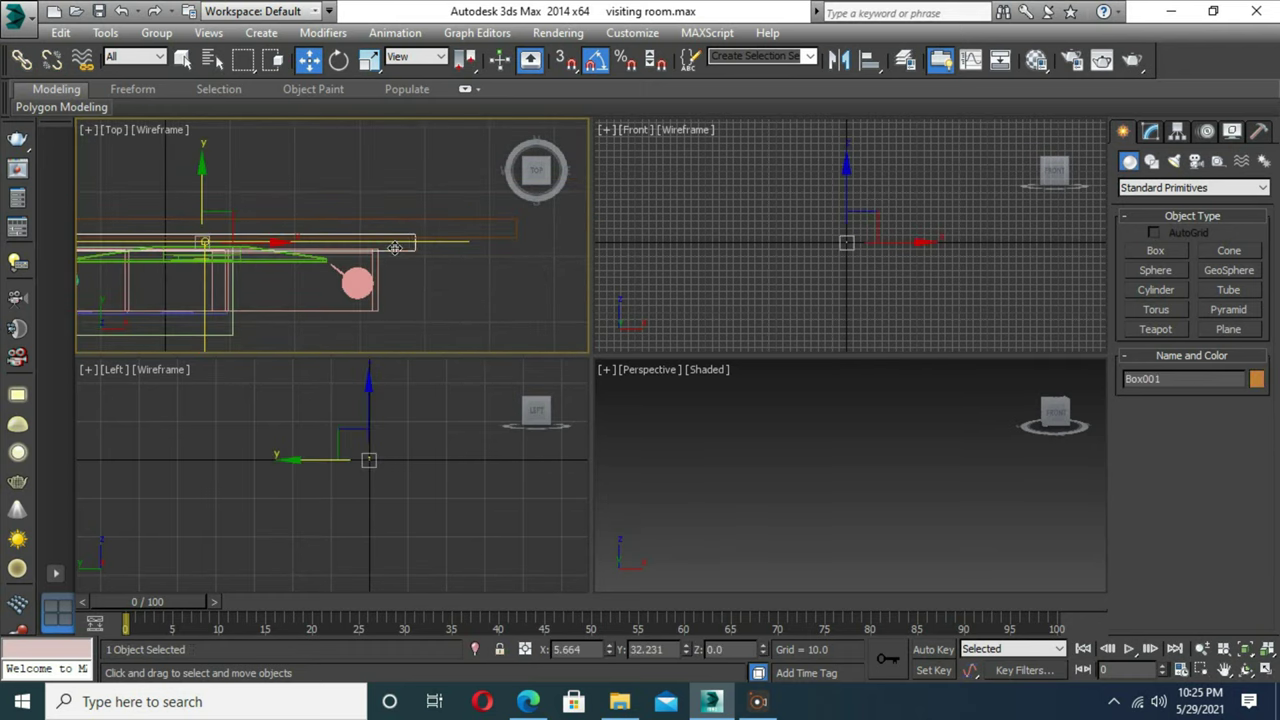
{"action": "right_click", "coordinate": [395, 248]}
{"action": "key", "text": "Escape"}
{"action": "middle_click_drag", "start_coordinate": [369, 163], "coordinate": [392, 73]}
{"action": "middle_click_drag", "start_coordinate": [829, 240], "coordinate": [920, 274]}
{"action": "scroll", "coordinate": [507, 416], "scroll_direction": "down", "scroll_amount": 3}
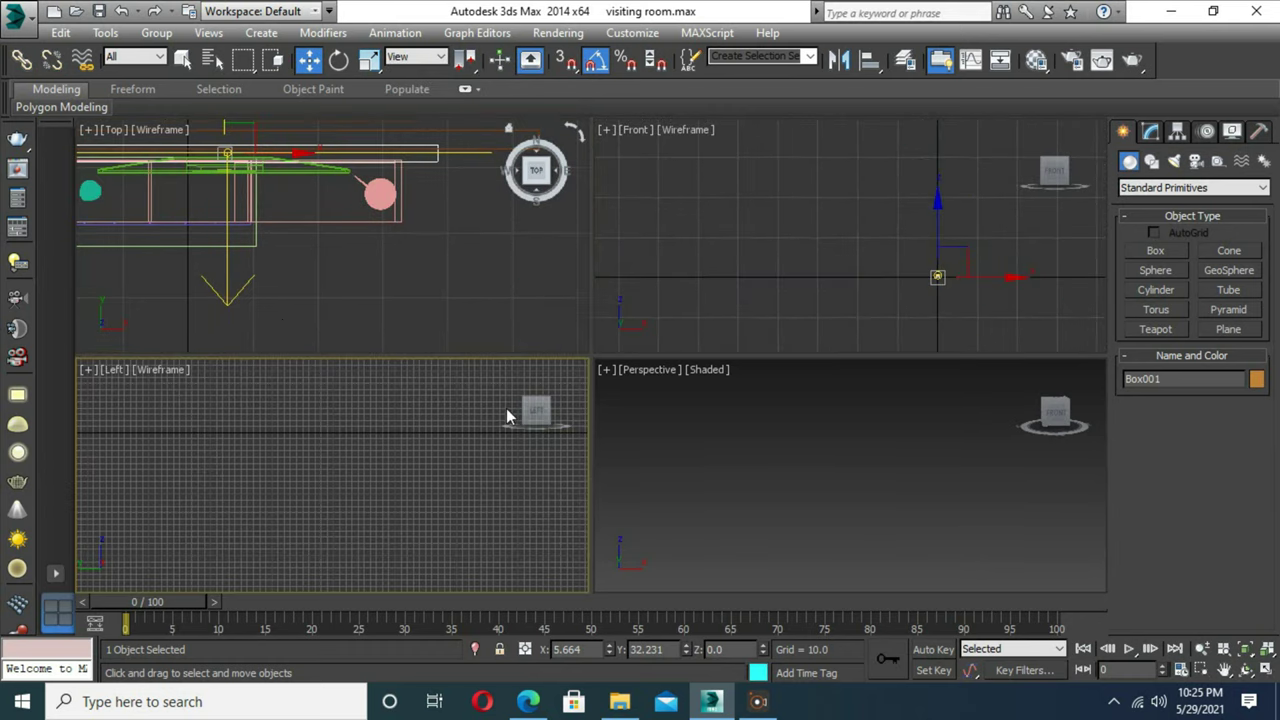
{"action": "scroll", "coordinate": [507, 416], "scroll_direction": "down", "scroll_amount": 2}
- Hide VIFS01 from the quad menu, select Box007, and reset the Perspective view framing
{"action": "right_click", "coordinate": [301, 421]}
{"action": "left_click", "coordinate": [383, 361]}
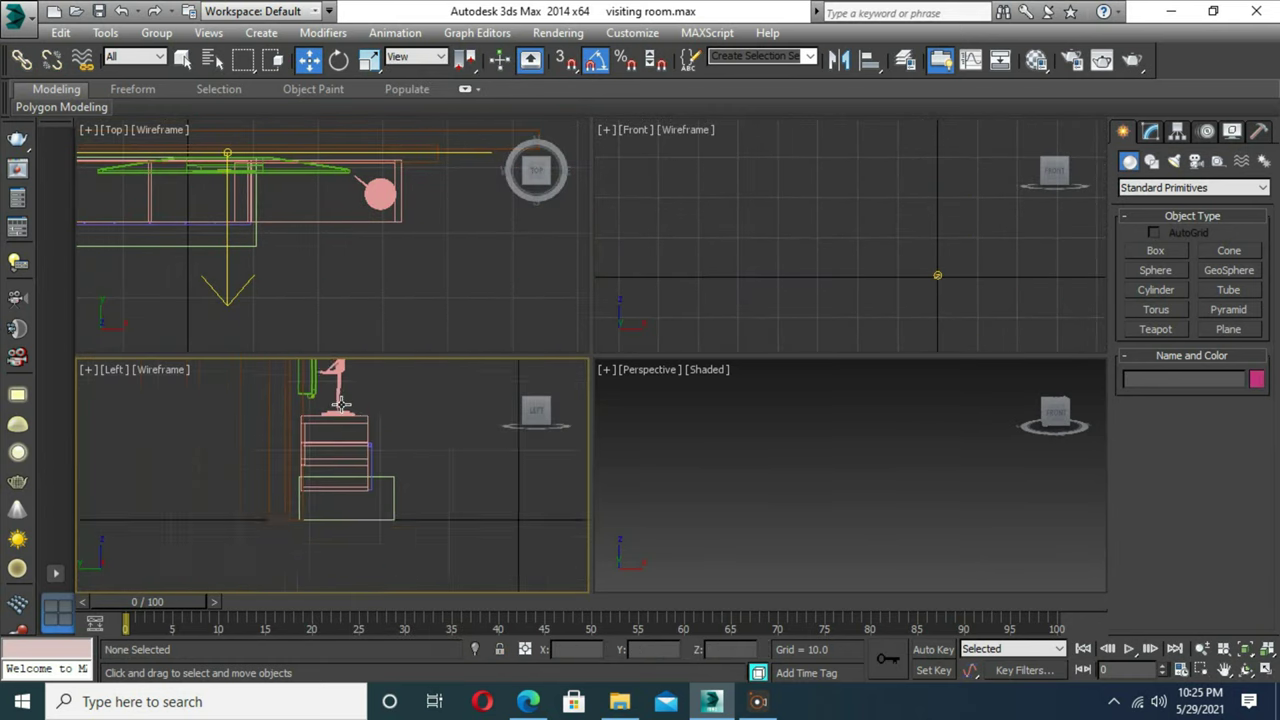
{"action": "left_click", "coordinate": [394, 428]}
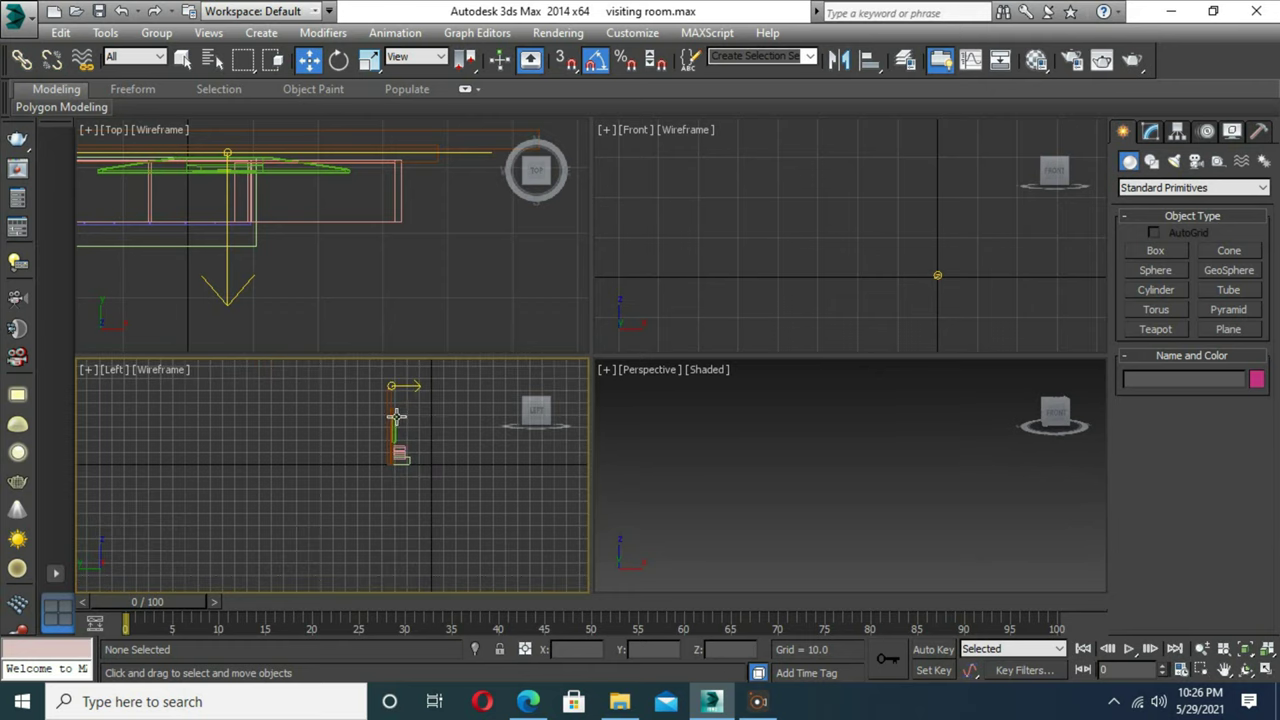
{"action": "scroll", "coordinate": [394, 428], "scroll_direction": "up", "scroll_amount": 2}
{"action": "right_click", "coordinate": [440, 410]}
{"action": "scroll", "coordinate": [403, 526], "scroll_direction": "down", "scroll_amount": 2}
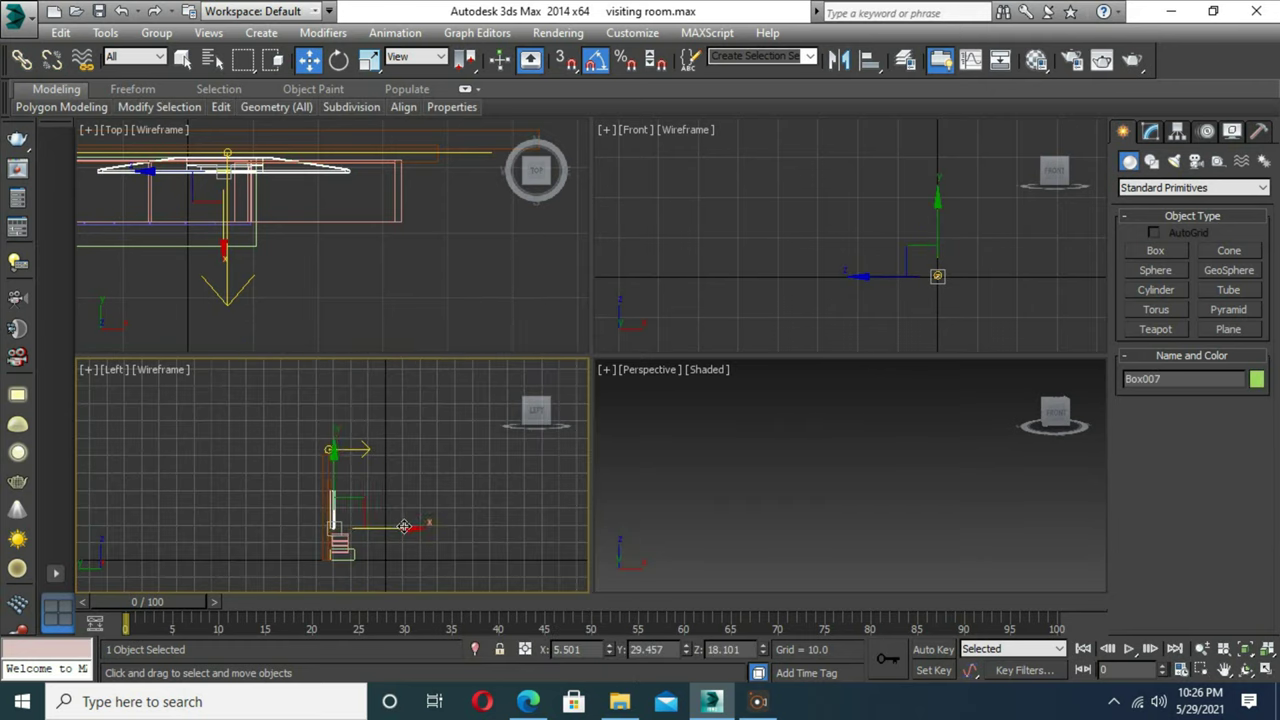
{"action": "left_click", "coordinate": [1009, 484]}
{"action": "left_click", "coordinate": [1029, 375]}
- Group the TV parts as Group001 and move the group onto the textured wall
{"action": "key", "text": "alt+w"}
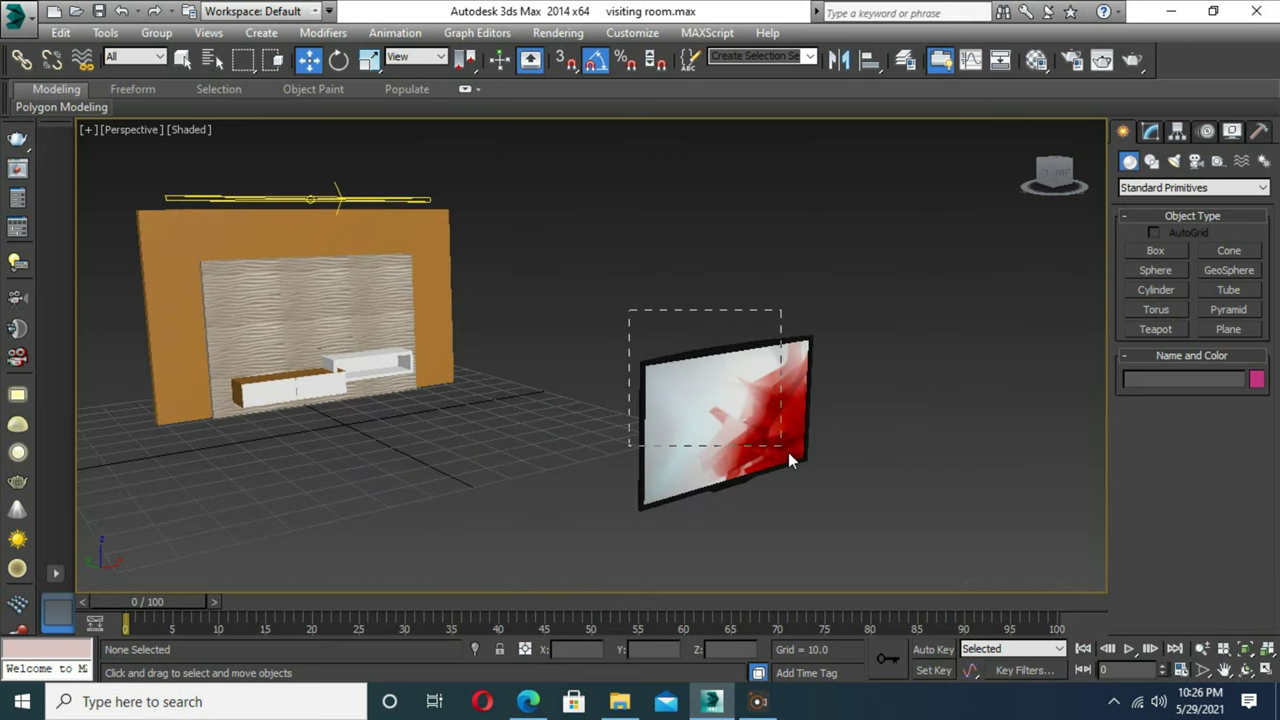
{"action": "left_click_drag", "start_coordinate": [788, 458], "coordinate": [788, 458]}
{"action": "left_click", "coordinate": [156, 32]}
{"action": "left_click", "coordinate": [168, 50]}
{"action": "left_click", "coordinate": [651, 380]}
{"action": "left_click_drag", "start_coordinate": [666, 408], "coordinate": [264, 290]}
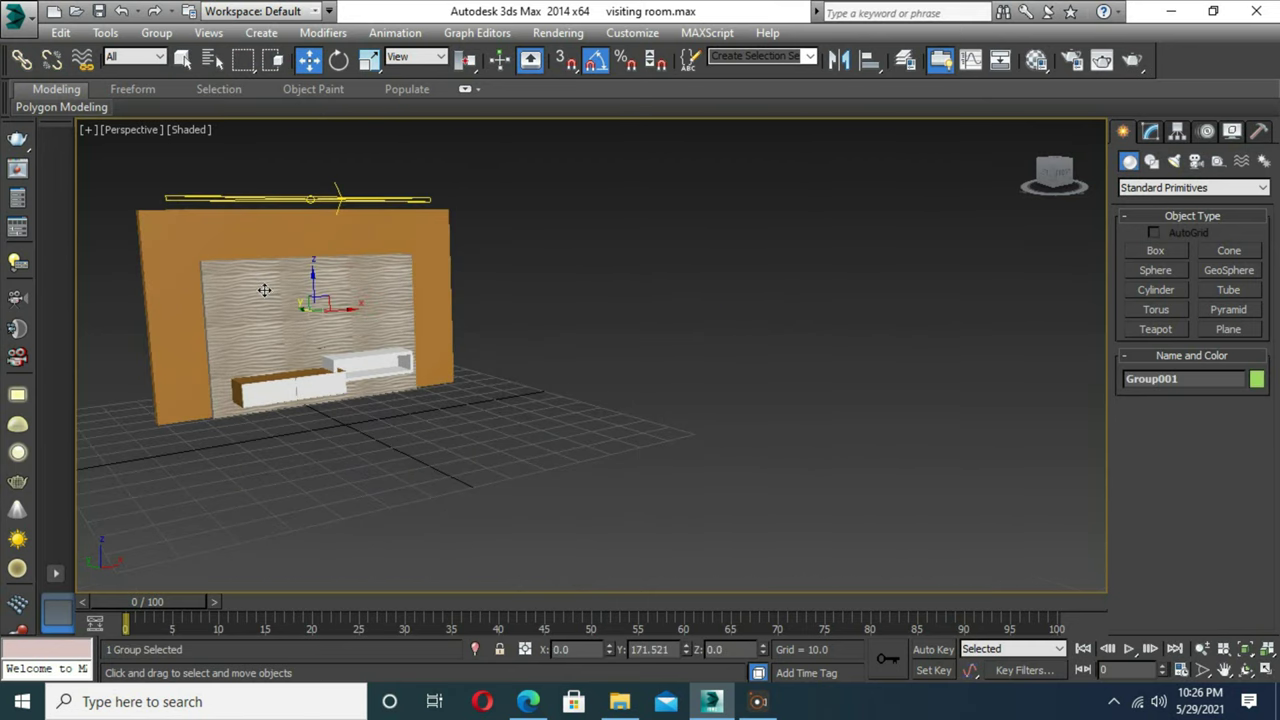
- Check the TV placement from a side angle and unhide all hidden objects
{"action": "mouse_move", "coordinate": [264, 290]}
{"action": "middle_mouse_down", "text": "alt"}
{"action": "mouse_move", "coordinate": [482, 460]}
{"action": "mouse_move", "coordinate": [386, 329]}
{"action": "middle_mouse_up", "text": "alt"}
{"action": "scroll", "coordinate": [632, 443], "scroll_direction": "down", "scroll_amount": 3}
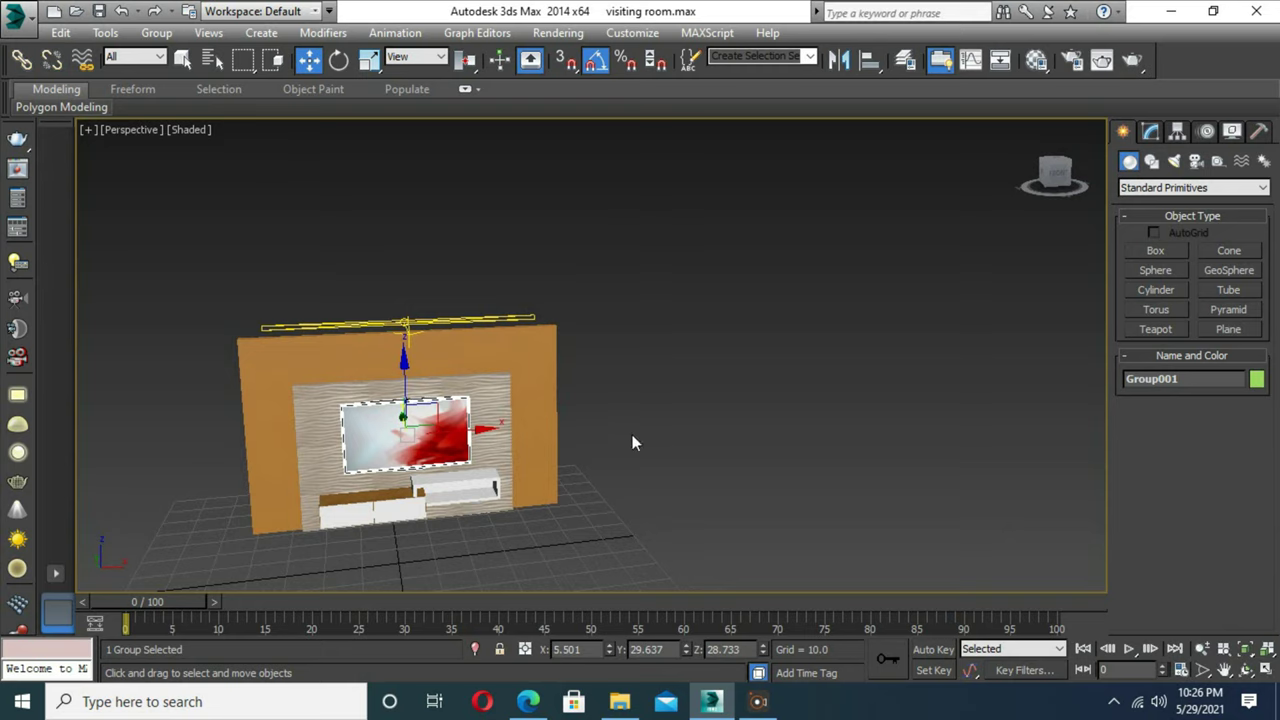
{"action": "scroll", "coordinate": [769, 417], "scroll_direction": "up", "scroll_amount": 3}
{"action": "middle_click_drag", "start_coordinate": [670, 434], "coordinate": [614, 480], "text": "alt"}
{"action": "right_click", "coordinate": [718, 254]}
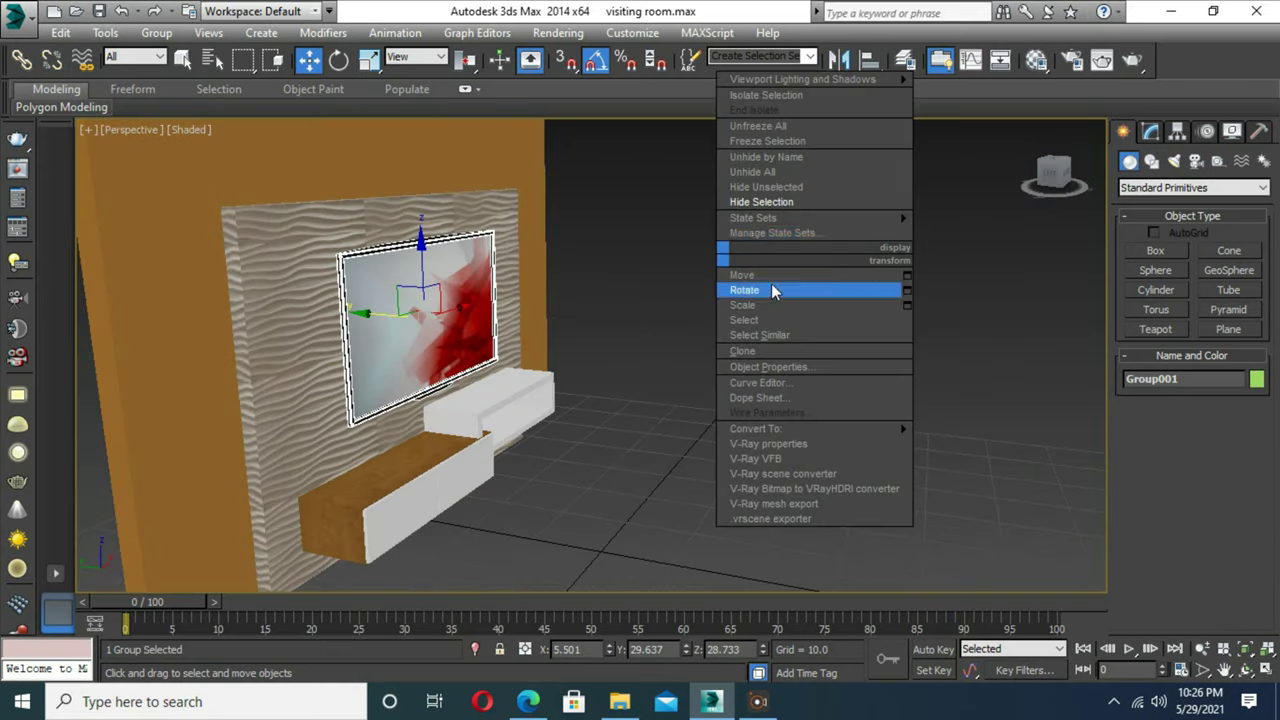
{"action": "left_click", "coordinate": [781, 174]}
{"action": "mouse_move", "coordinate": [781, 178]}
{"action": "middle_mouse_down", "text": "alt"}
{"action": "mouse_move", "coordinate": [820, 394]}
{"action": "mouse_move", "coordinate": [647, 453]}
{"action": "middle_mouse_up", "text": "alt"}
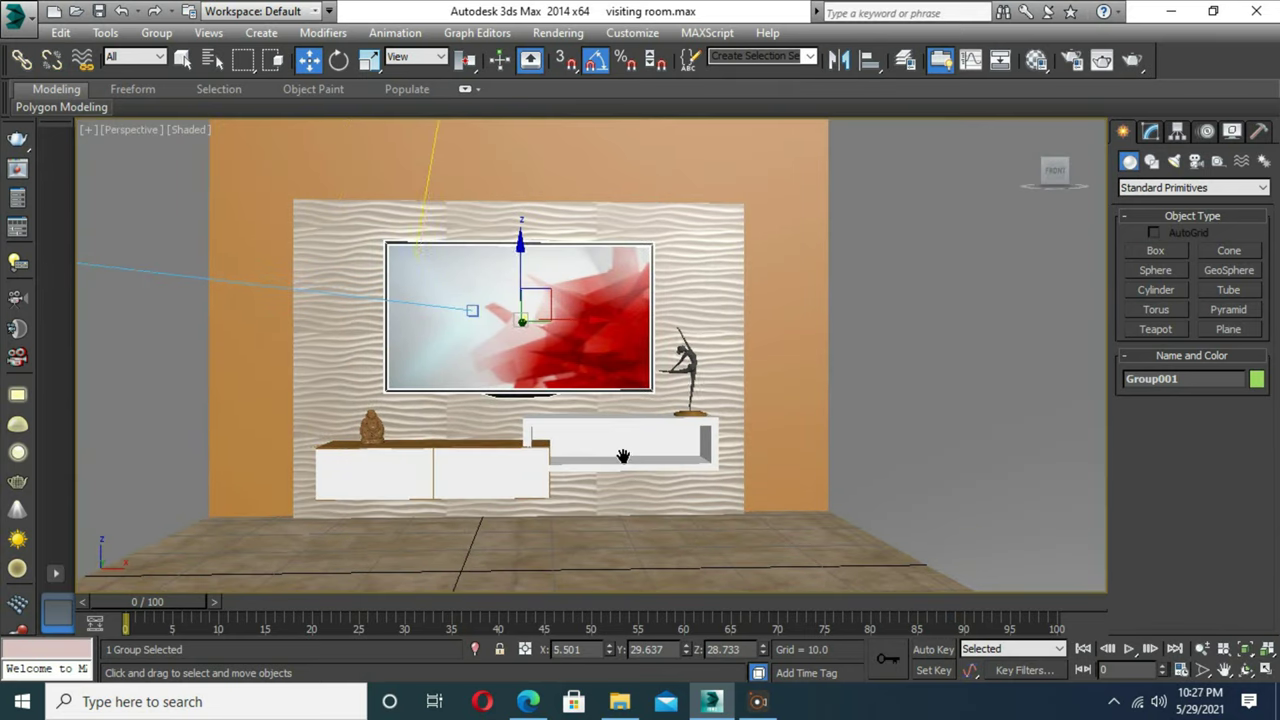
- Review the TV wall framing through VRayCam001, then return to the Perspective view
{"action": "key", "text": "c"}
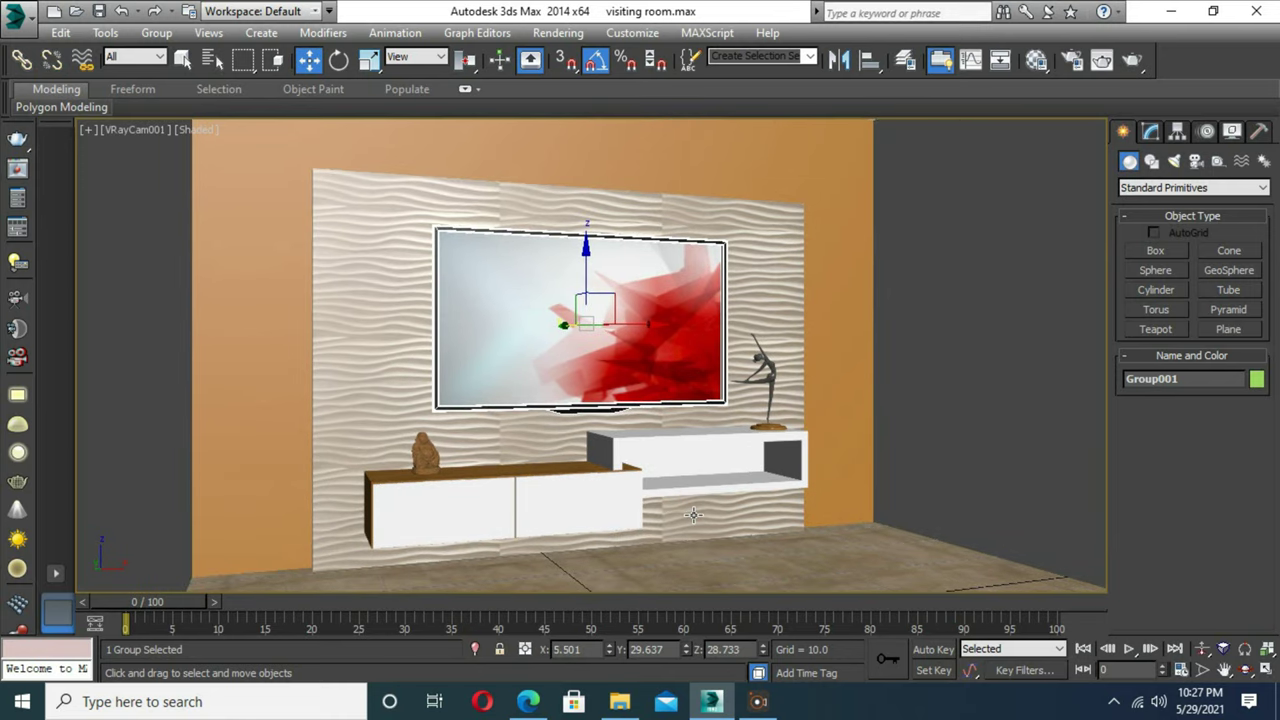
{"action": "key", "text": "alt+w"}
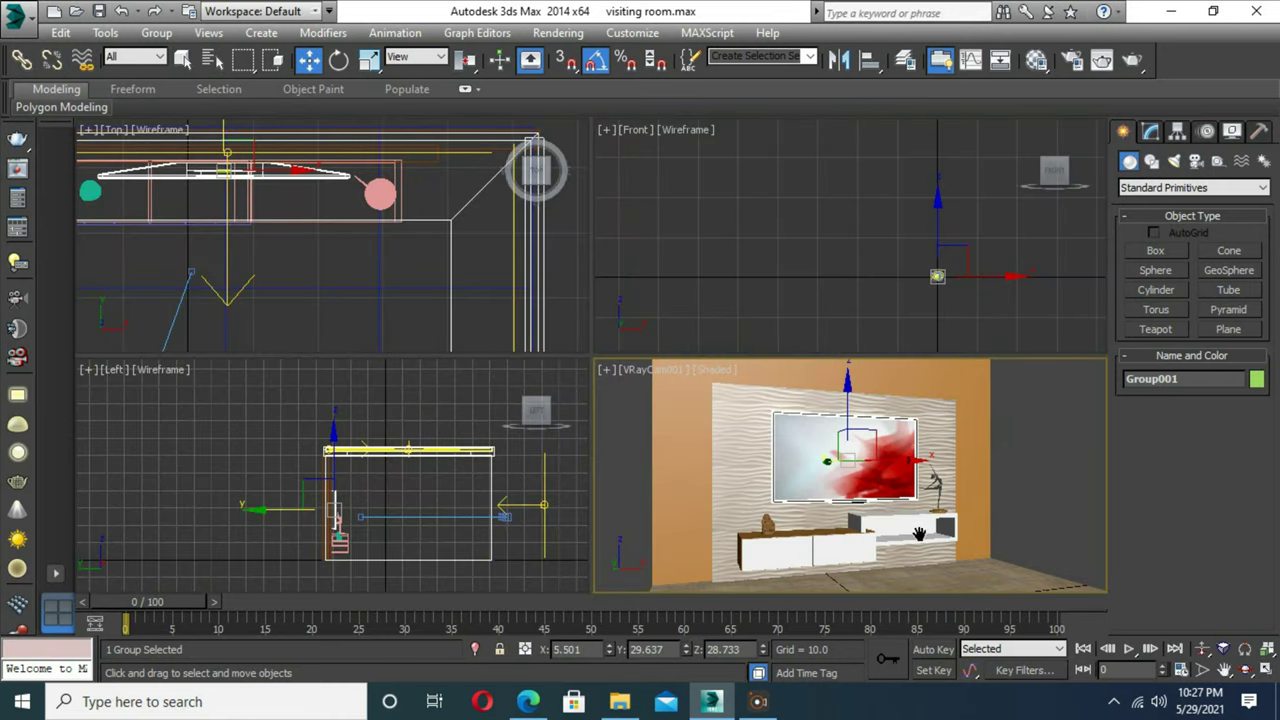
{"action": "key", "text": "alt+w"}
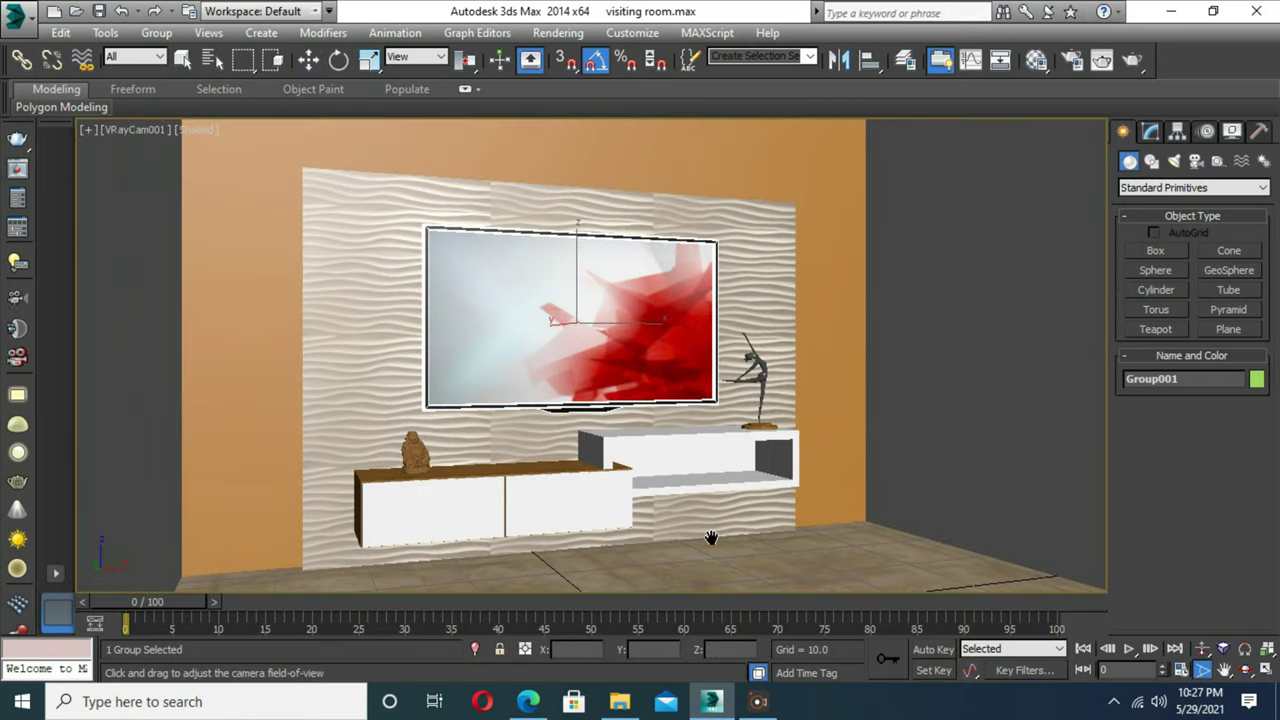
{"action": "mouse_move", "coordinate": [710, 538]}
{"action": "middle_mouse_down"}
{"action": "mouse_move", "coordinate": [634, 500]}
{"action": "mouse_move", "coordinate": [852, 577]}
{"action": "middle_mouse_up"}
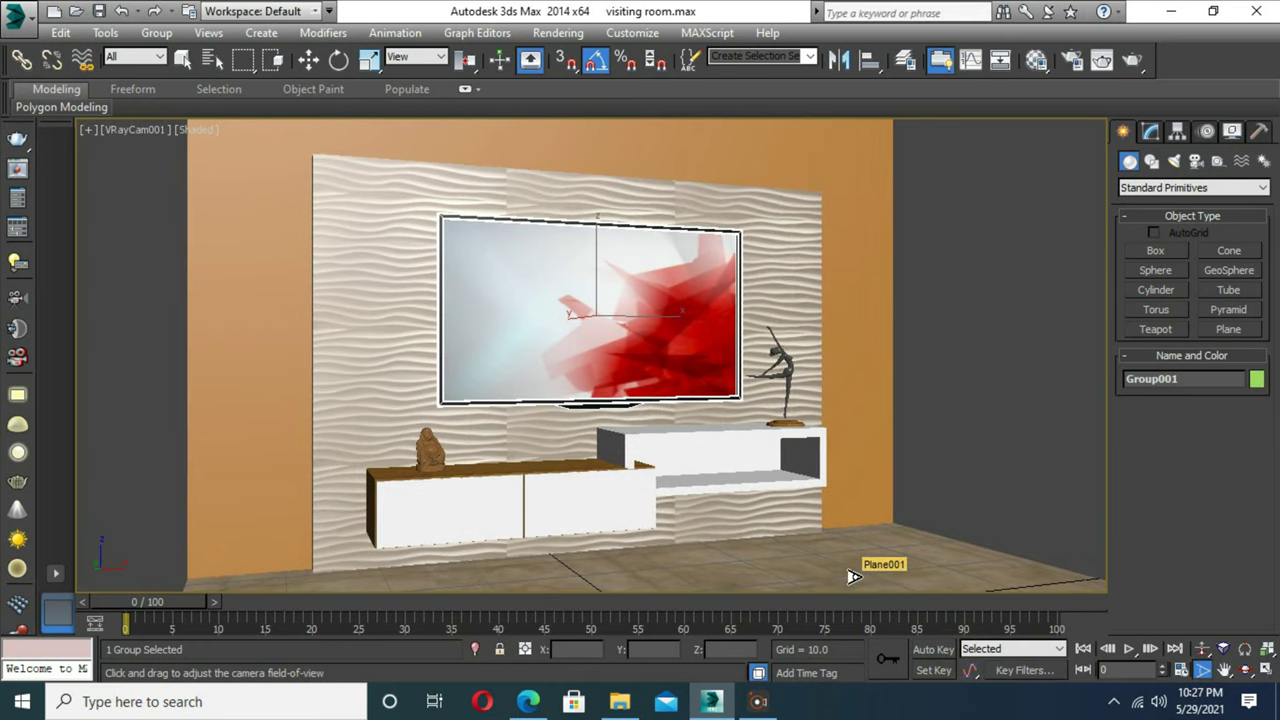
{"action": "key", "text": "p"}
- Create a new box, Box011, measuring 5.722 × 9.33 × 1.029
{"action": "left_click", "coordinate": [1131, 250]}
{"action": "key", "text": "z"}
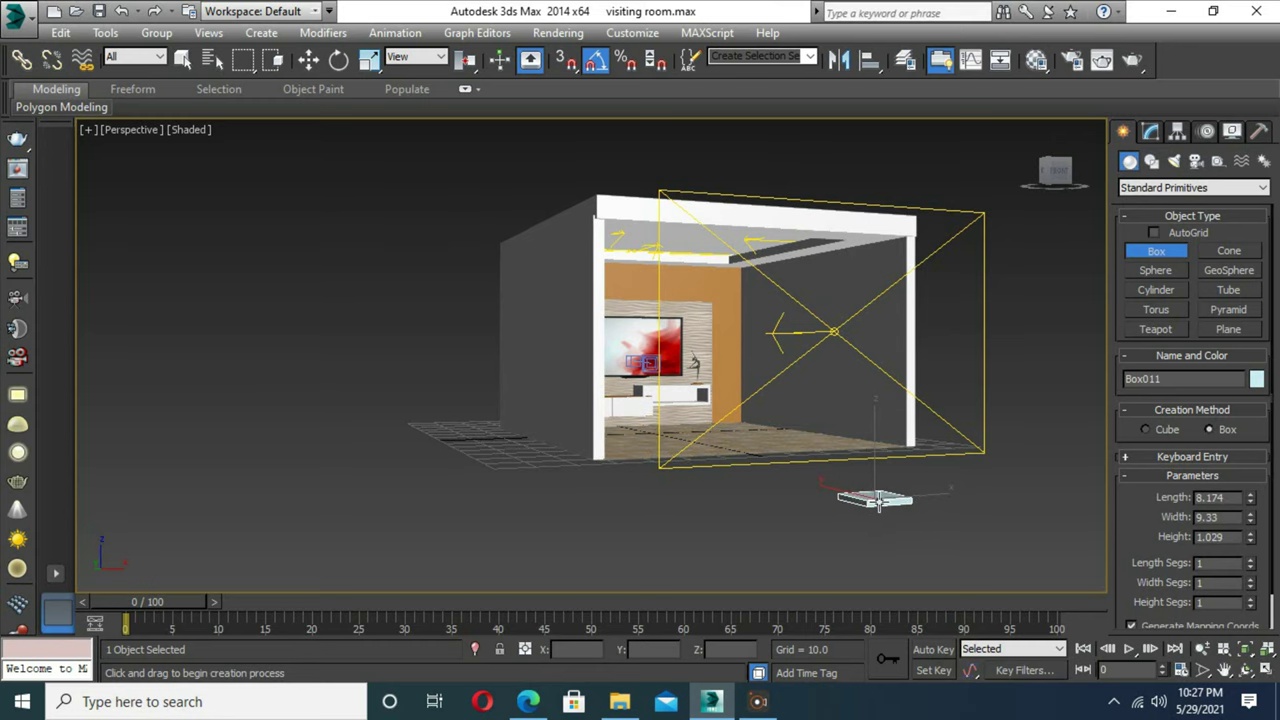
{"action": "scroll", "coordinate": [876, 510], "scroll_direction": "up", "scroll_amount": 1}
{"action": "scroll", "coordinate": [868, 526], "scroll_direction": "up", "scroll_amount": 4}
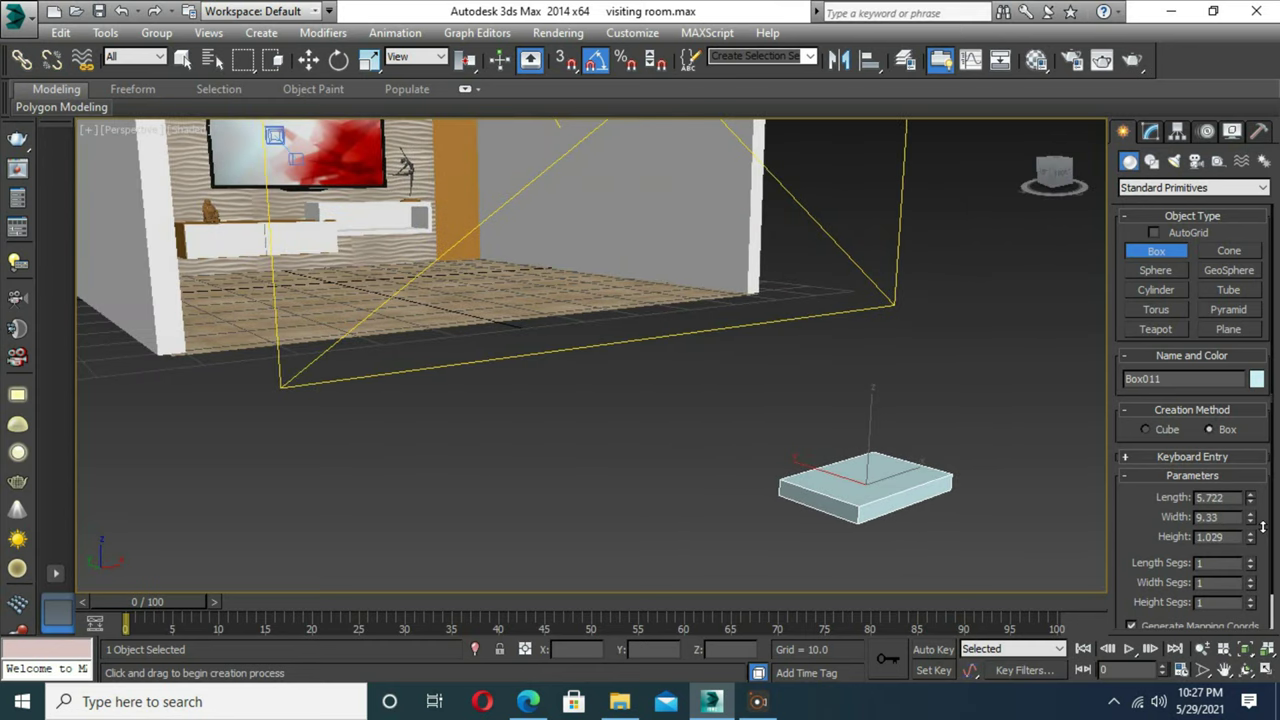
{"action": "right_click", "coordinate": [886, 486]}
- Convert Box011 to Editable Poly and extrude its top face 0.53
{"action": "right_click", "coordinate": [886, 486]}
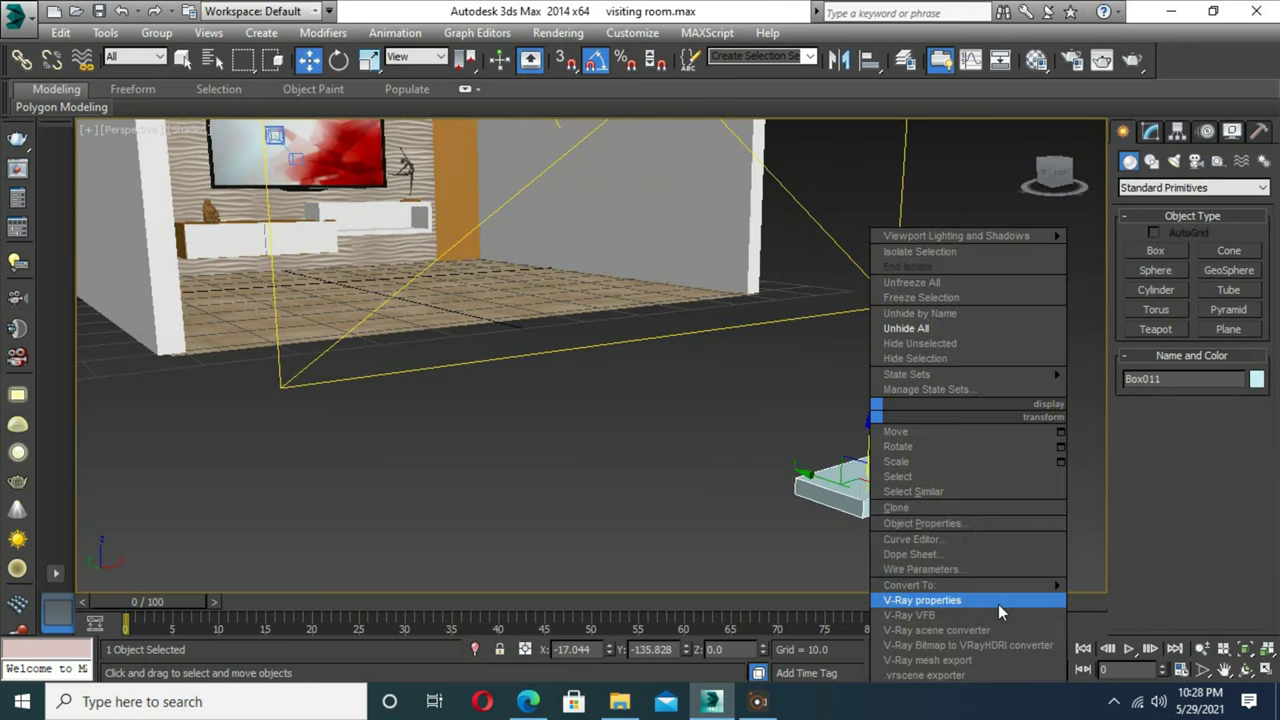
{"action": "left_click", "coordinate": [998, 604]}
{"action": "key", "text": "w"}
{"action": "key", "text": "4"}
{"action": "left_click", "coordinate": [873, 478]}
{"action": "left_click", "coordinate": [368, 61]}
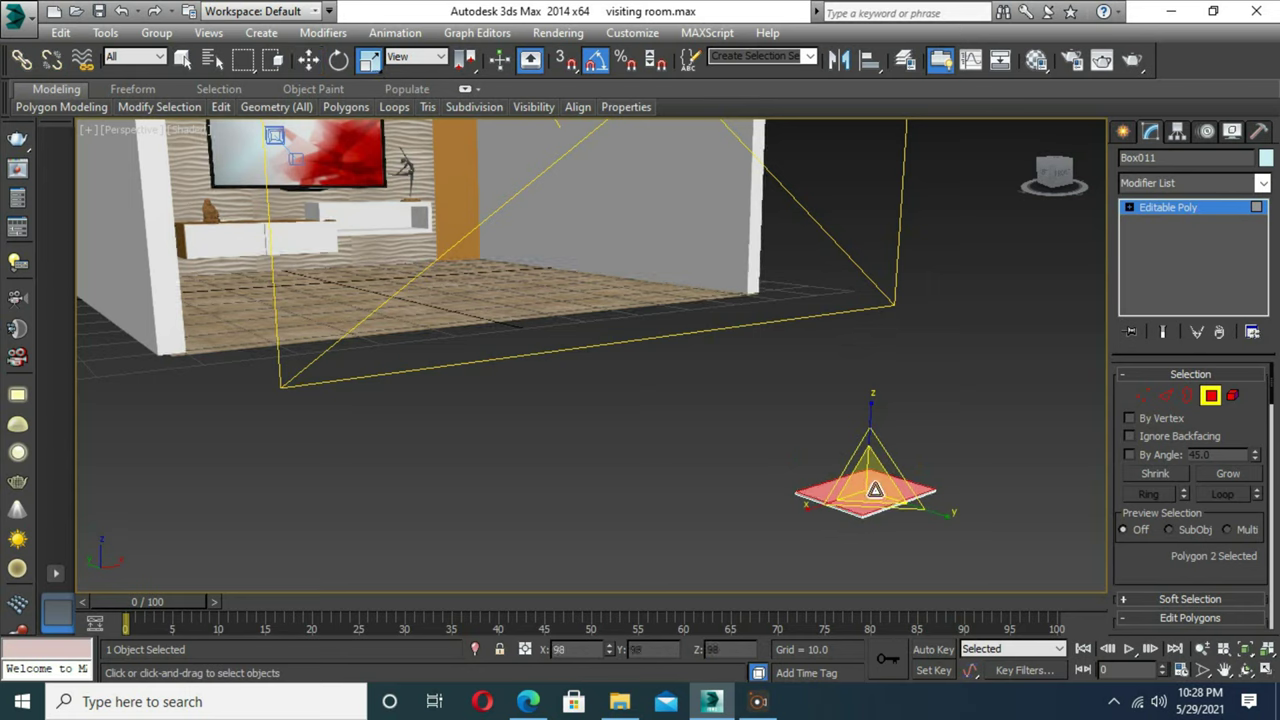
{"action": "scroll", "coordinate": [1190, 480], "scroll_direction": "down", "scroll_amount": 2}
{"action": "left_click", "coordinate": [1180, 576]}
{"action": "left_click_drag", "start_coordinate": [605, 393], "coordinate": [622, 432]}
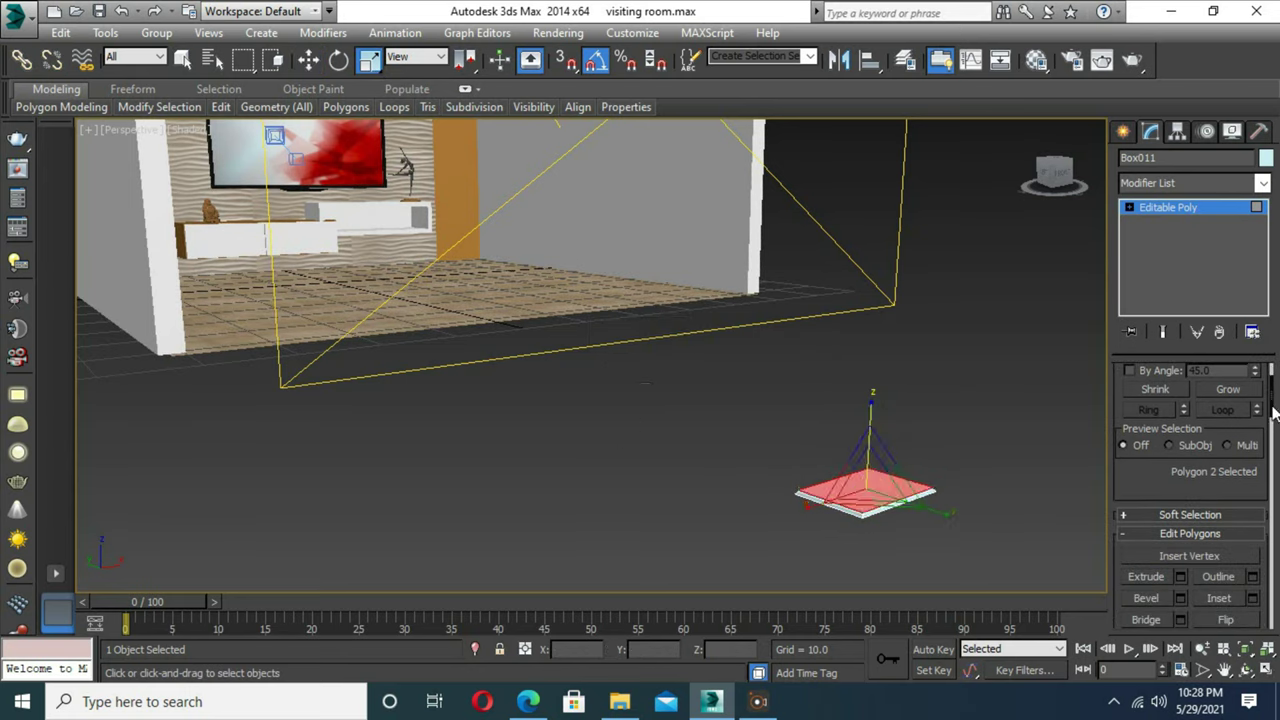
- Bevel the top polygon with a height of 0.315
{"action": "scroll", "coordinate": [1274, 413], "scroll_direction": "down", "scroll_amount": 1}
{"action": "left_click", "coordinate": [1182, 543]}
{"action": "left_click_drag", "start_coordinate": [606, 390], "coordinate": [628, 432]}
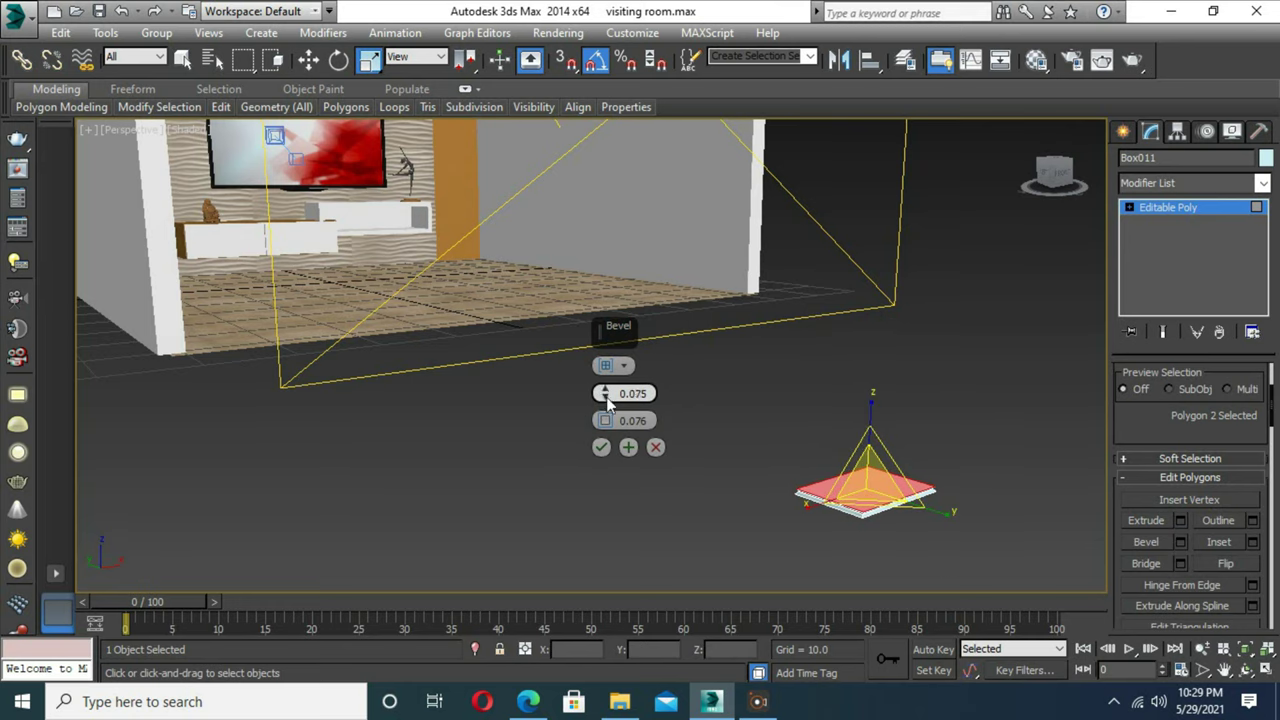
{"action": "key", "text": "alt+w"}
{"action": "right_click", "coordinate": [924, 255]}
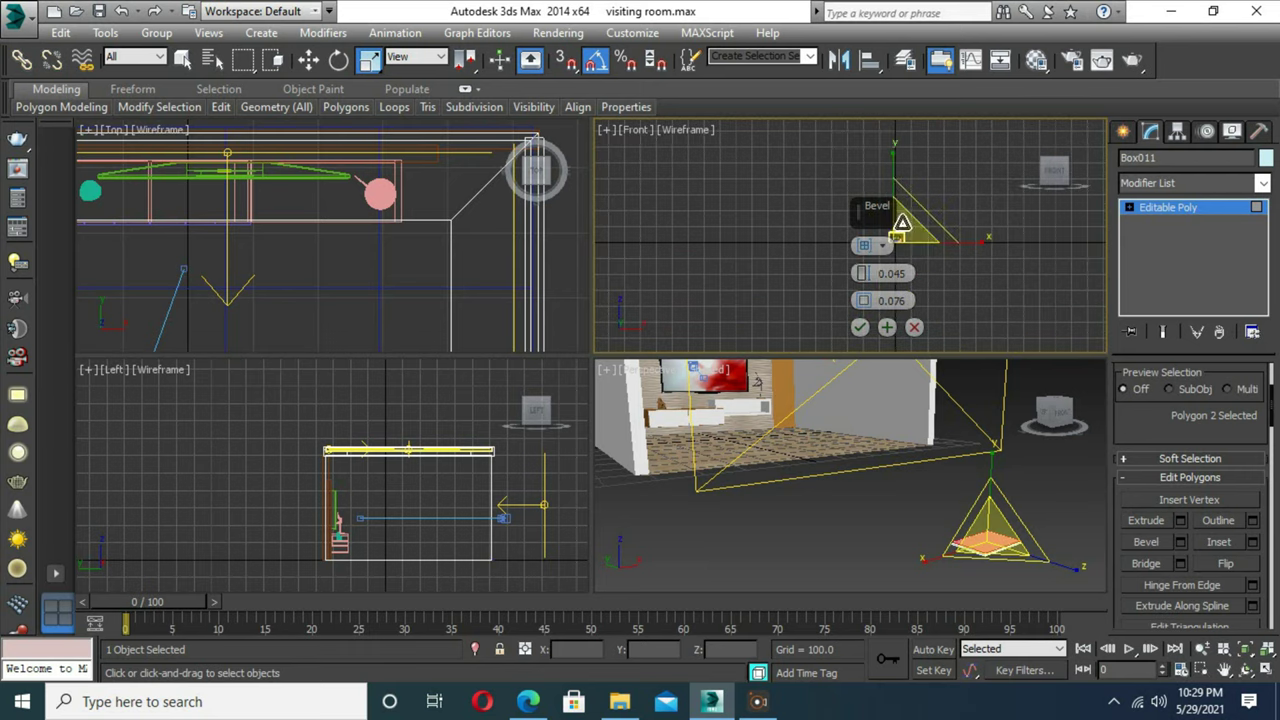
{"action": "scroll", "coordinate": [902, 222], "scroll_direction": "down", "scroll_amount": 5}
{"action": "scroll", "coordinate": [880, 240], "scroll_direction": "up", "scroll_amount": 4}
{"action": "scroll", "coordinate": [810, 260], "scroll_direction": "up", "scroll_amount": 2}
{"action": "scroll", "coordinate": [777, 213], "scroll_direction": "down", "scroll_amount": 5}
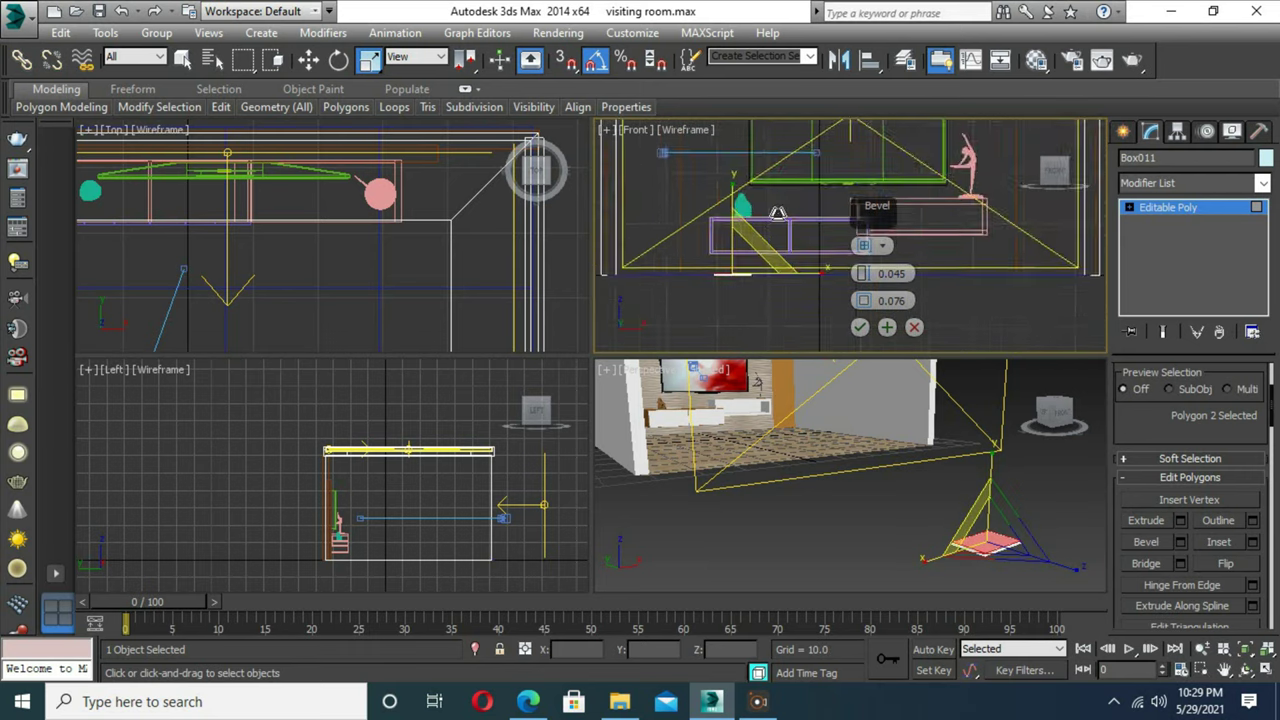
{"action": "scroll", "coordinate": [777, 213], "scroll_direction": "up", "scroll_amount": 5}
{"action": "scroll", "coordinate": [739, 285], "scroll_direction": "up", "scroll_amount": 2}
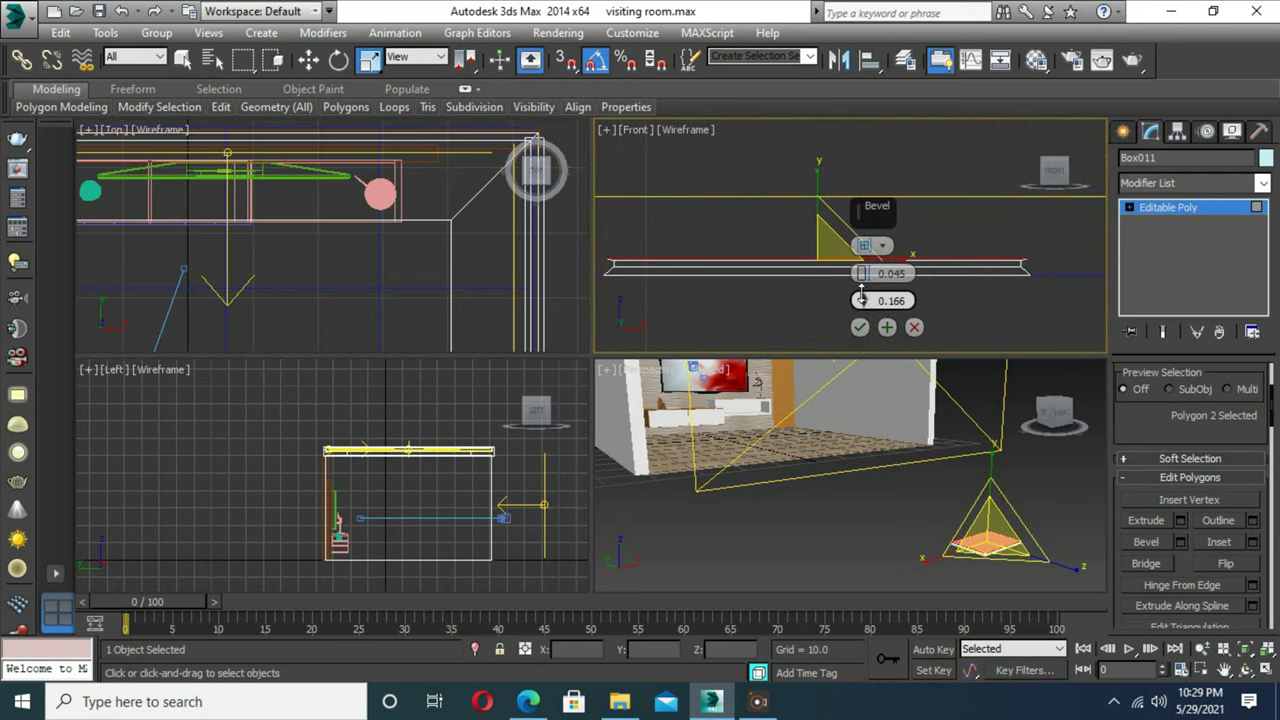
{"action": "left_click", "coordinate": [860, 327]}
- Extrude the top polygon a further 0.1, then extrude the bottom polygon 0.311
{"action": "left_click", "coordinate": [1181, 520]}
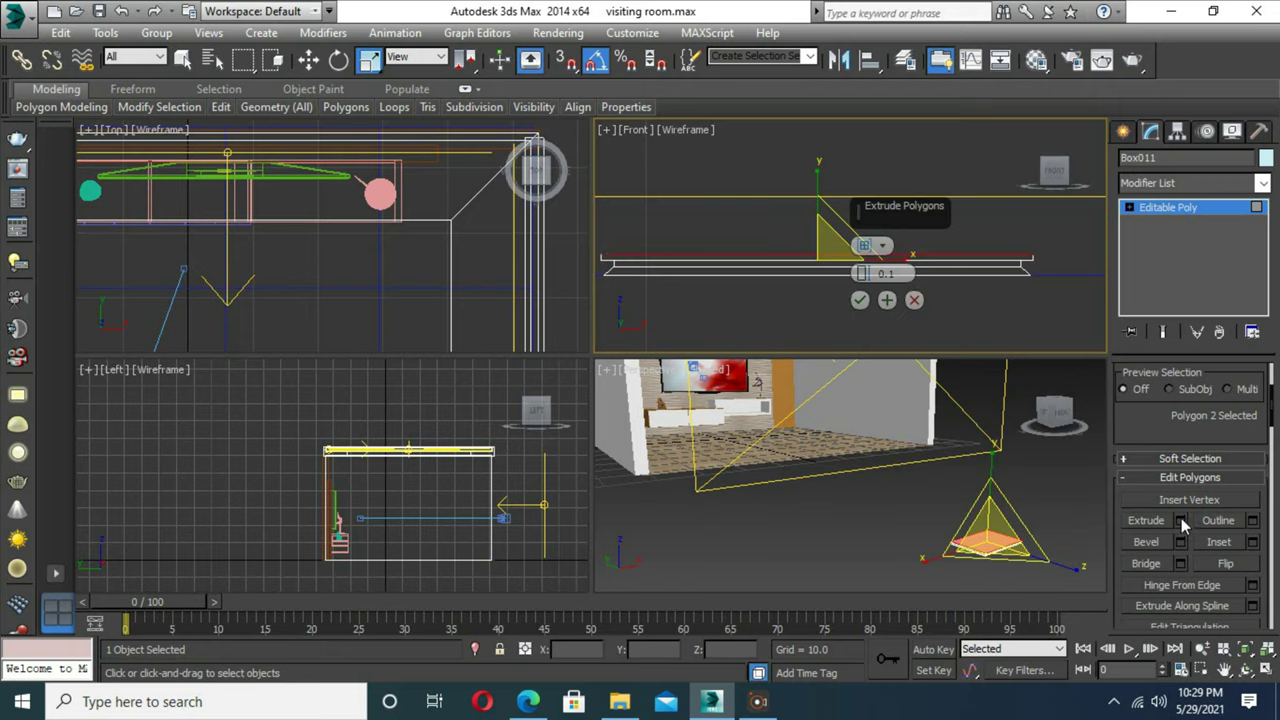
{"action": "left_click", "coordinate": [860, 299]}
{"action": "left_click", "coordinate": [1017, 558]}
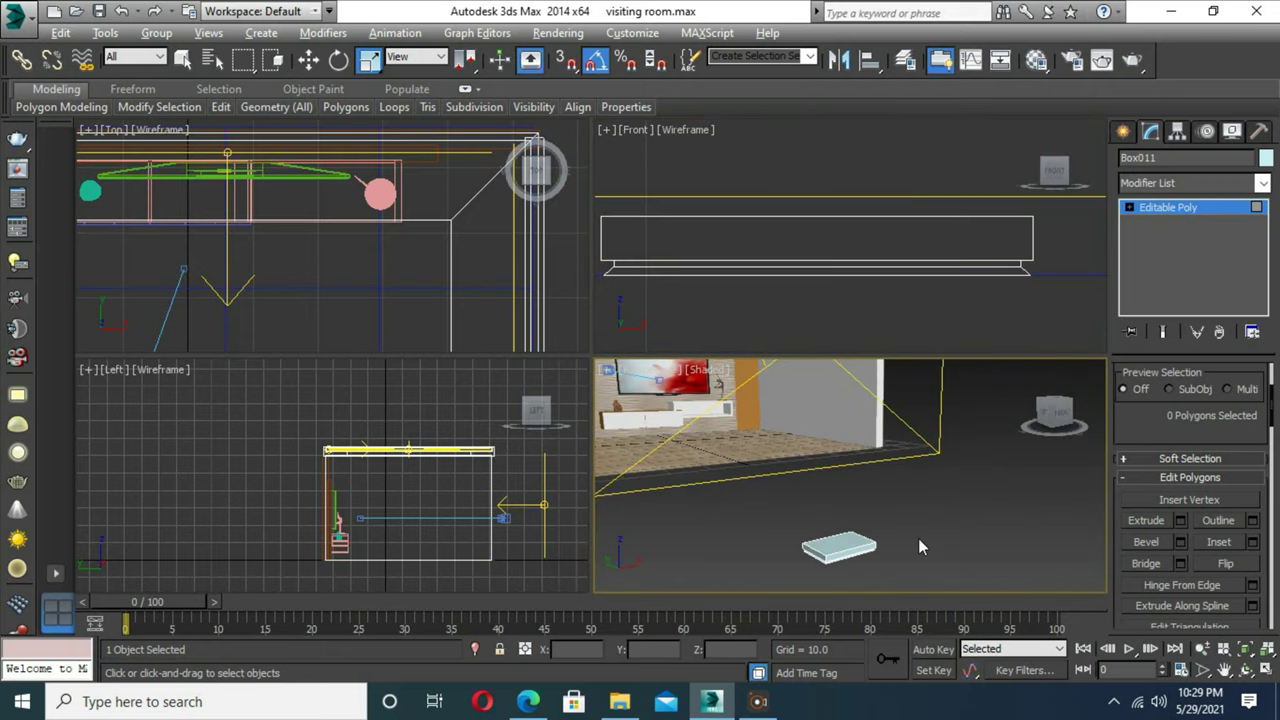
{"action": "key", "text": "alt+w"}
{"action": "scroll", "coordinate": [652, 507], "scroll_direction": "up", "scroll_amount": 3}
{"action": "mouse_move", "coordinate": [552, 525]}
{"action": "middle_mouse_down", "text": "alt"}
{"action": "mouse_move", "coordinate": [720, 300]}
{"action": "mouse_move", "coordinate": [723, 240]}
{"action": "middle_mouse_up", "text": "alt"}
{"action": "left_click", "coordinate": [723, 240]}
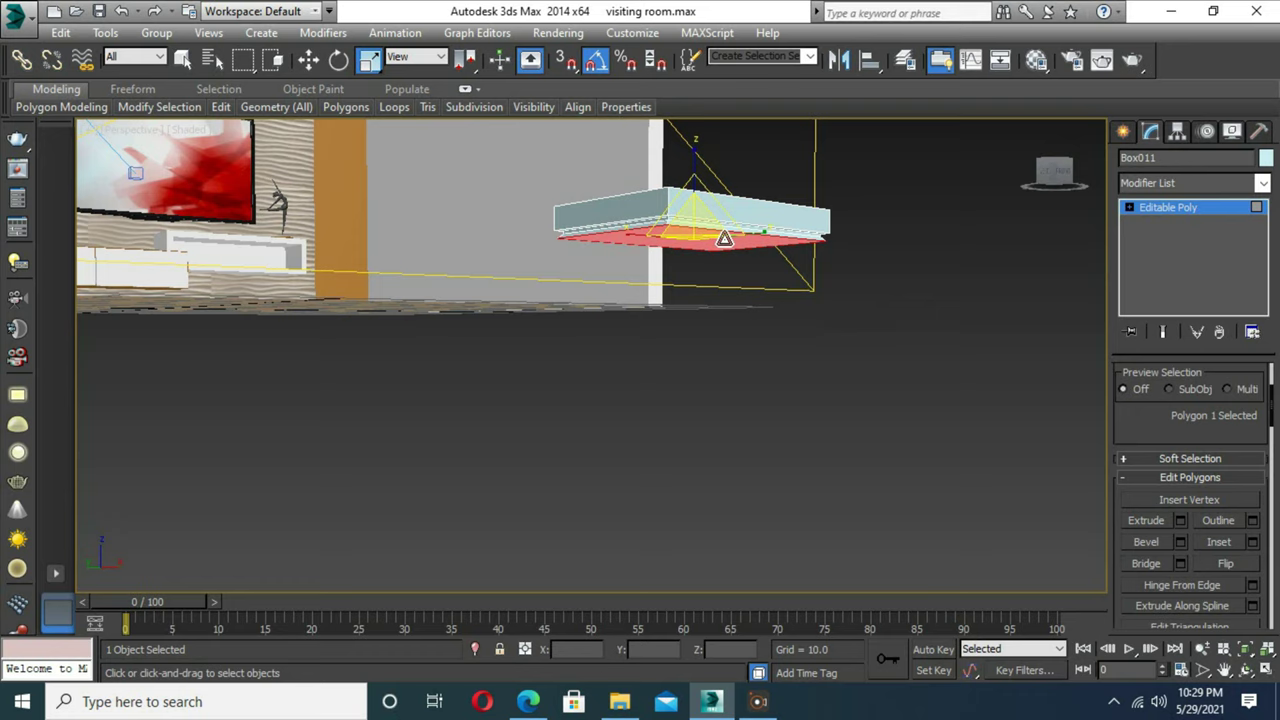
{"action": "scroll", "coordinate": [1264, 400], "scroll_direction": "up", "scroll_amount": 2}
{"action": "scroll", "coordinate": [1262, 513], "scroll_direction": "down", "scroll_amount": 1}
{"action": "left_click", "coordinate": [1180, 548]}
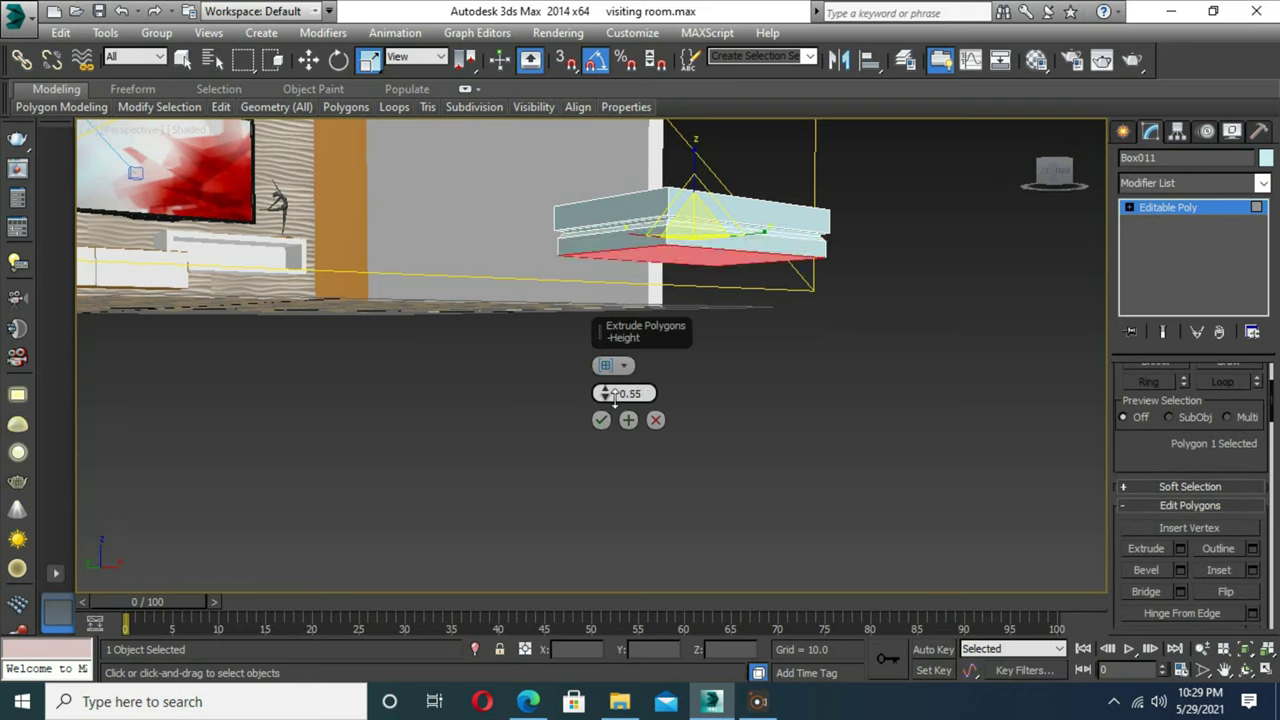
{"action": "left_click_drag", "start_coordinate": [615, 398], "coordinate": [606, 389]}
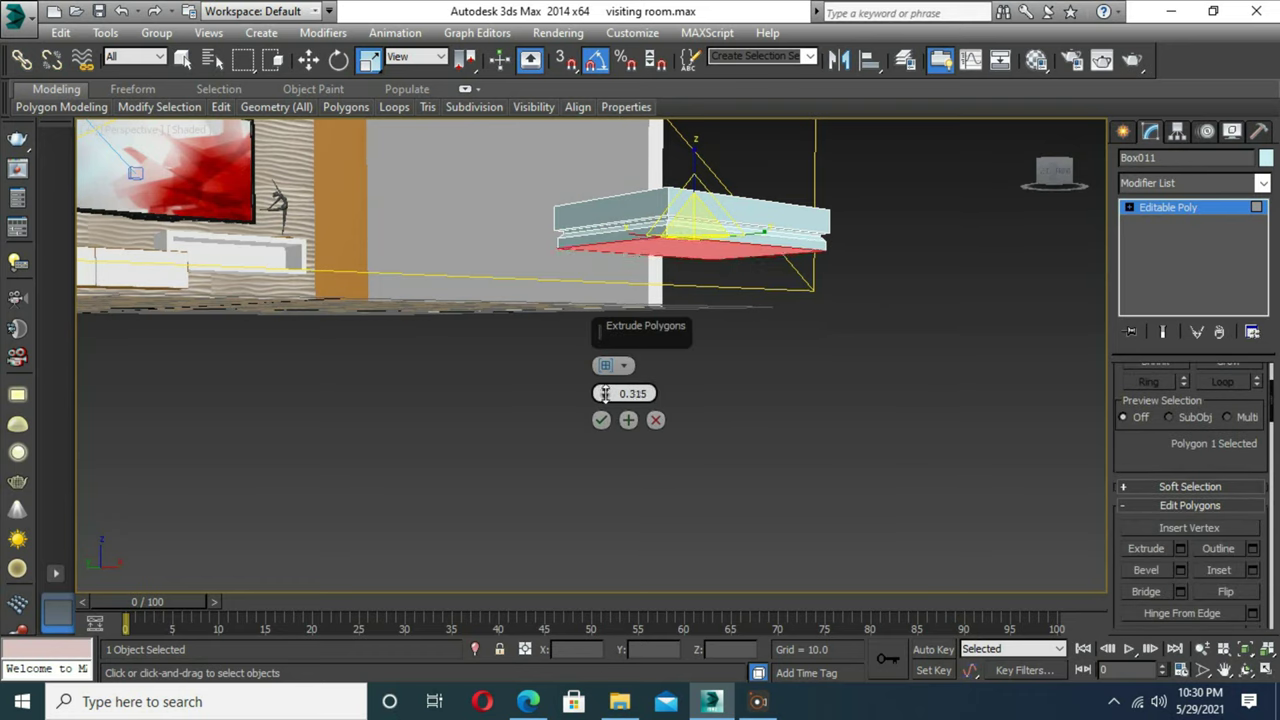
{"action": "left_click", "coordinate": [601, 420]}
- Connect the front face's top and bottom edges with a vertical divider and slide it left
{"action": "scroll", "coordinate": [677, 480], "scroll_direction": "down", "scroll_amount": 5}
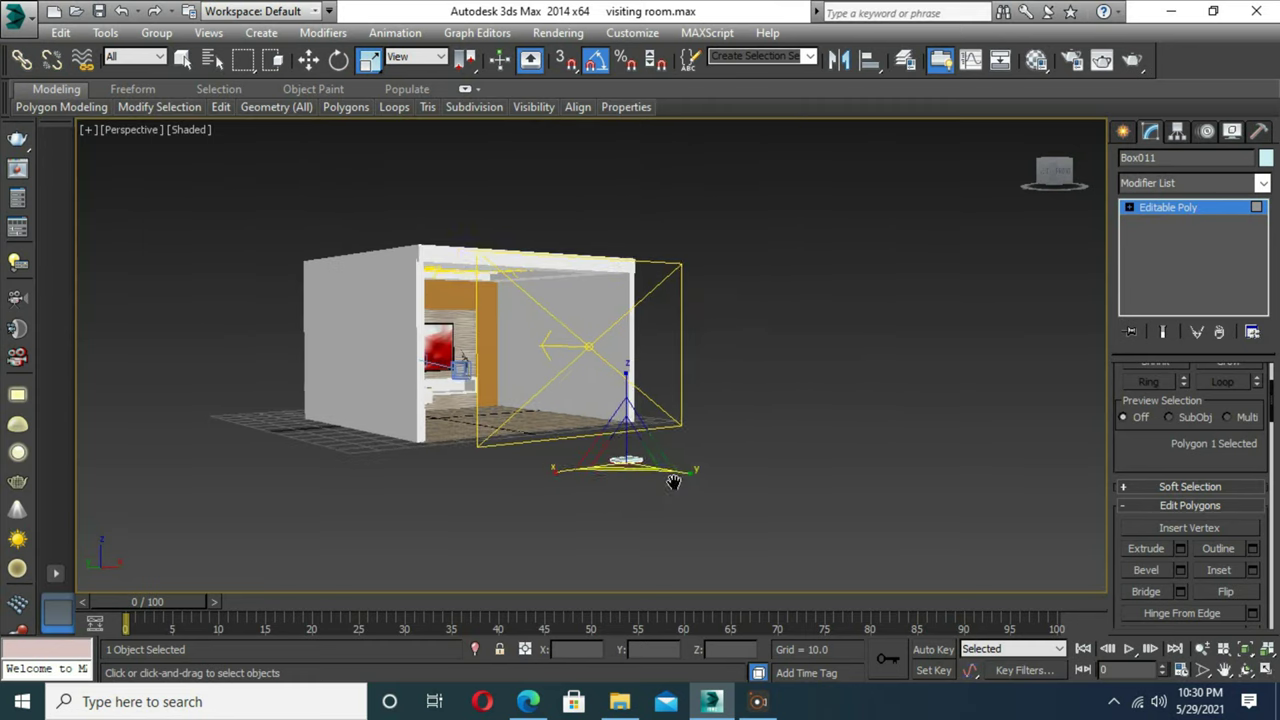
{"action": "scroll", "coordinate": [677, 480], "scroll_direction": "up", "scroll_amount": 6}
{"action": "middle_click_drag", "start_coordinate": [755, 444], "coordinate": [700, 400], "text": "alt"}
{"action": "left_click", "coordinate": [600, 330]}
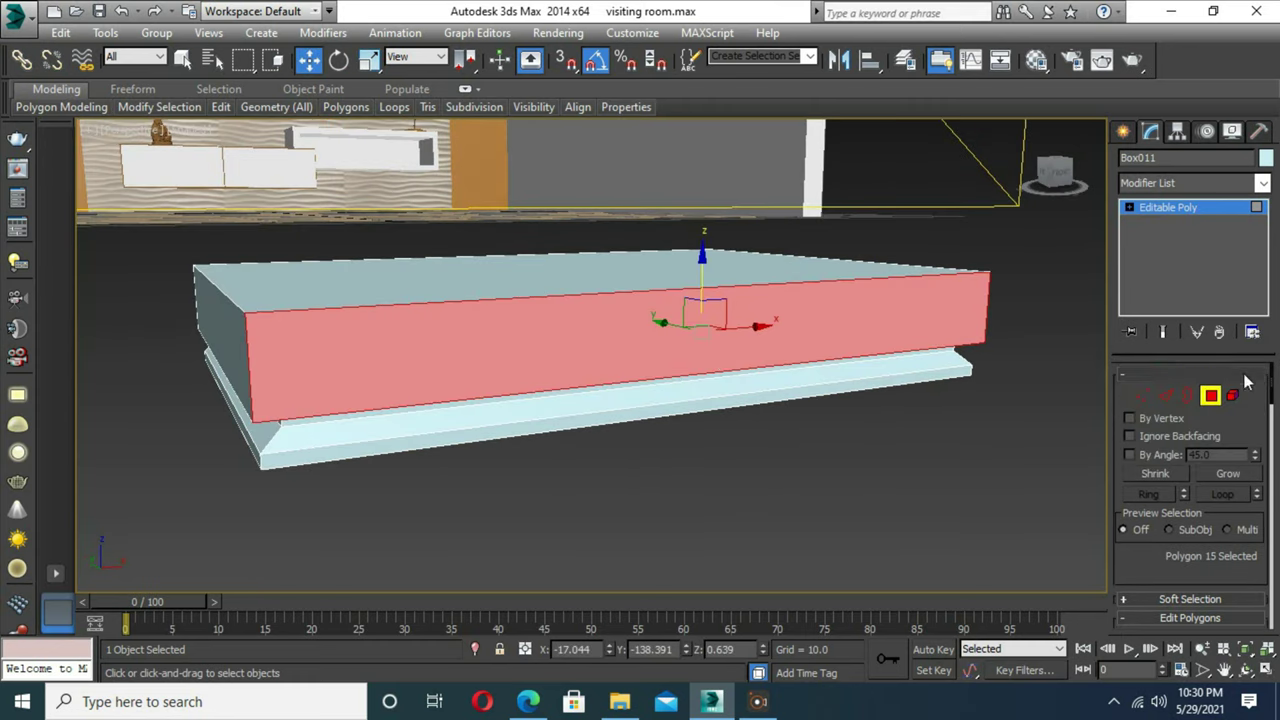
{"action": "key", "text": "2"}
{"action": "left_click_drag", "start_coordinate": [1273, 403], "coordinate": [1273, 440]}
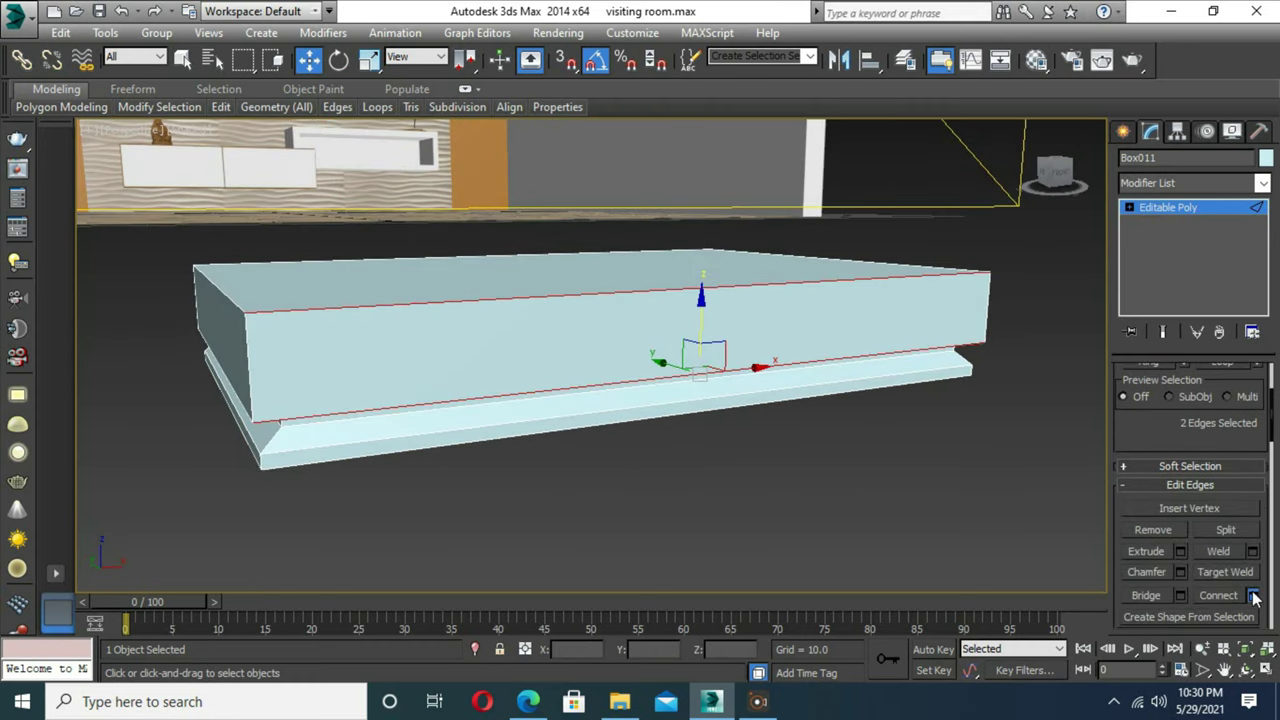
{"action": "left_click", "coordinate": [1252, 595]}
{"action": "left_click", "coordinate": [603, 440]}
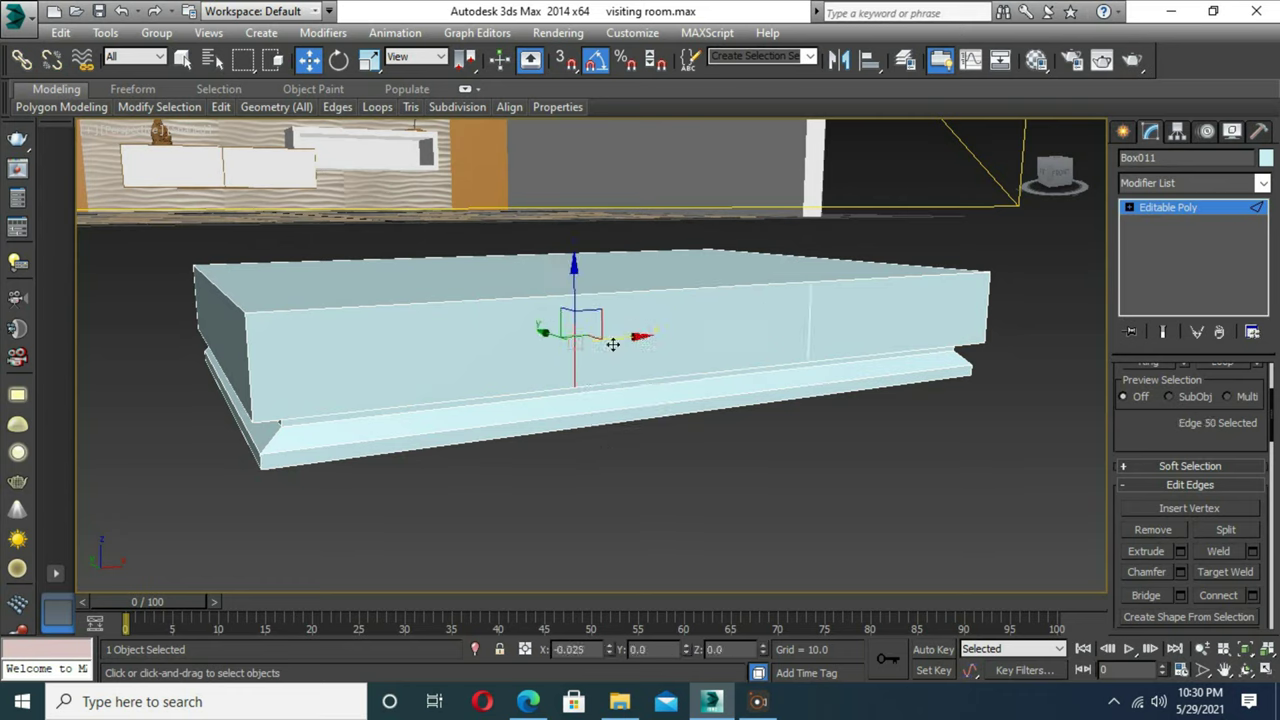
{"action": "left_click_drag", "start_coordinate": [851, 318], "coordinate": [702, 320]}
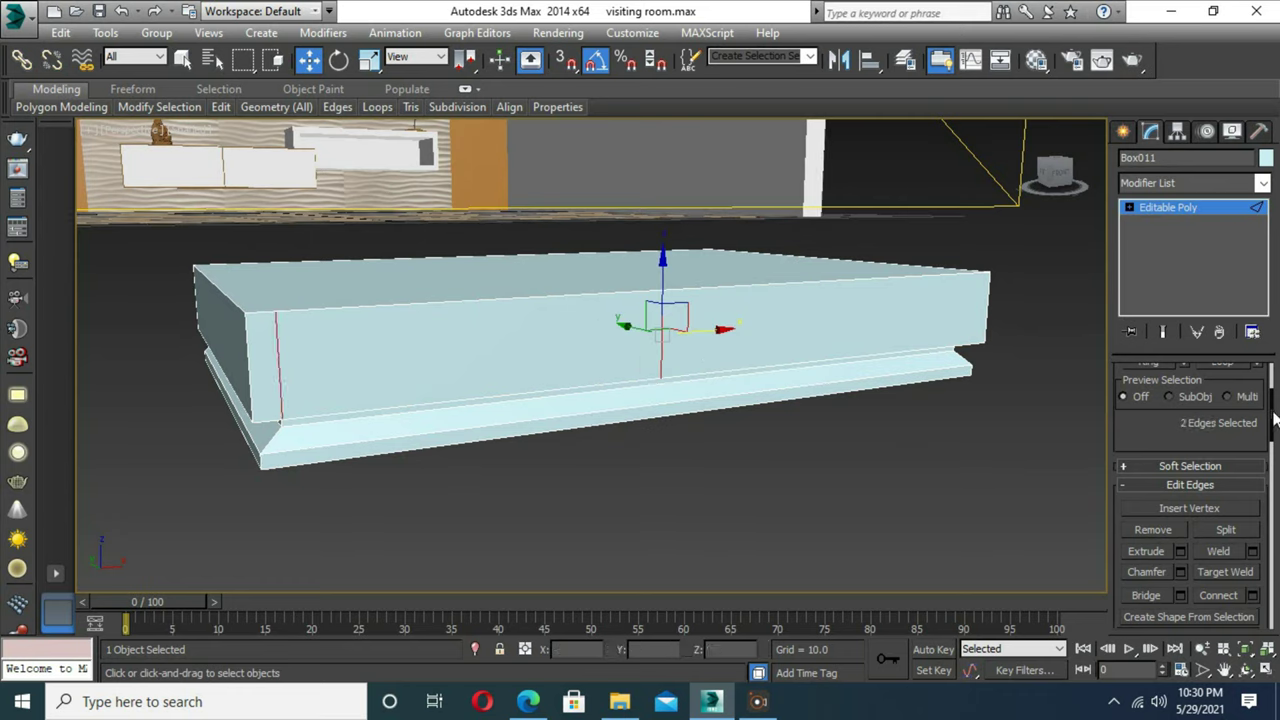
- Add two horizontal edges across the left panel and extrude the strip between them inward as a groove
{"action": "left_click_drag", "start_coordinate": [1273, 420], "coordinate": [1273, 445]}
{"action": "left_click", "coordinate": [1252, 488]}
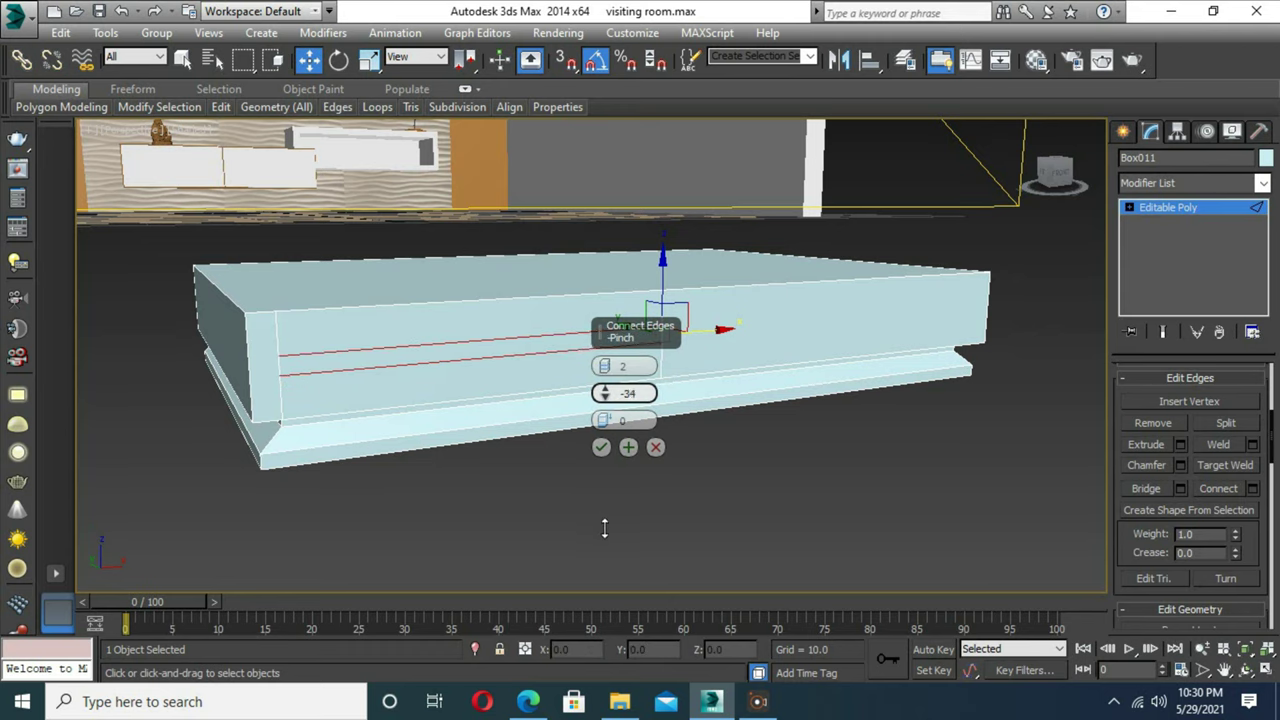
{"action": "left_click", "coordinate": [601, 447]}
{"action": "key", "text": "4"}
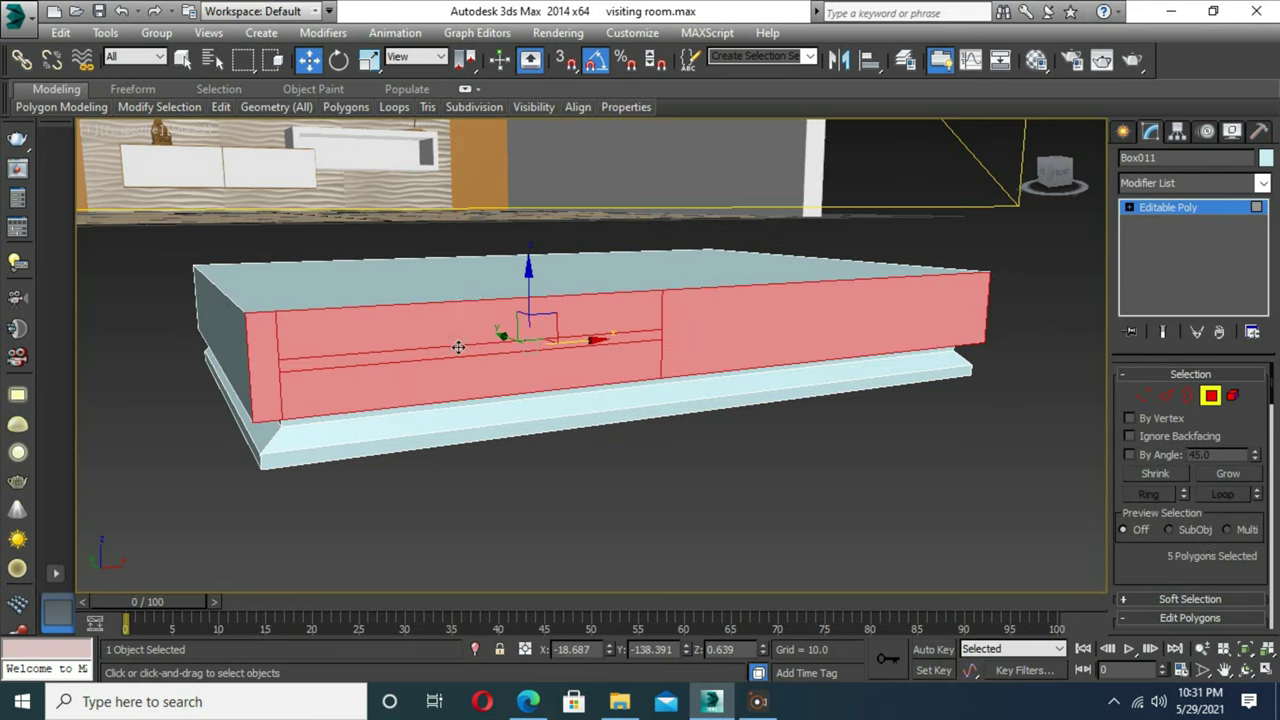
{"action": "left_click", "coordinate": [458, 348]}
{"action": "left_click_drag", "start_coordinate": [1273, 396], "coordinate": [1273, 420]}
{"action": "left_click", "coordinate": [1180, 571]}
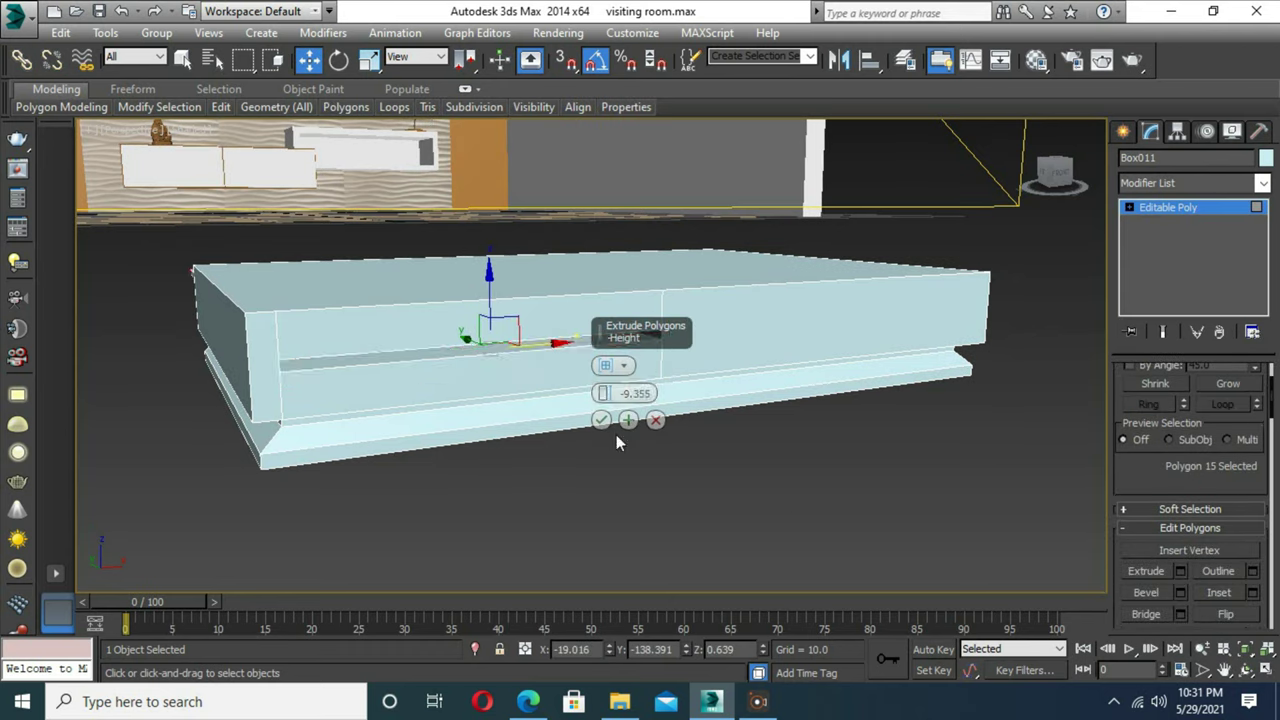
{"action": "left_click", "coordinate": [601, 420]}
- Inset the right front panel 0.354 and extrude it -0.306 as a recessed drawer face
{"action": "left_click", "coordinate": [786, 329]}
{"action": "scroll", "coordinate": [1240, 440], "scroll_direction": "down", "scroll_amount": 3}
{"action": "scroll", "coordinate": [1249, 423], "scroll_direction": "down", "scroll_amount": 3}
{"action": "left_click", "coordinate": [1252, 418]}
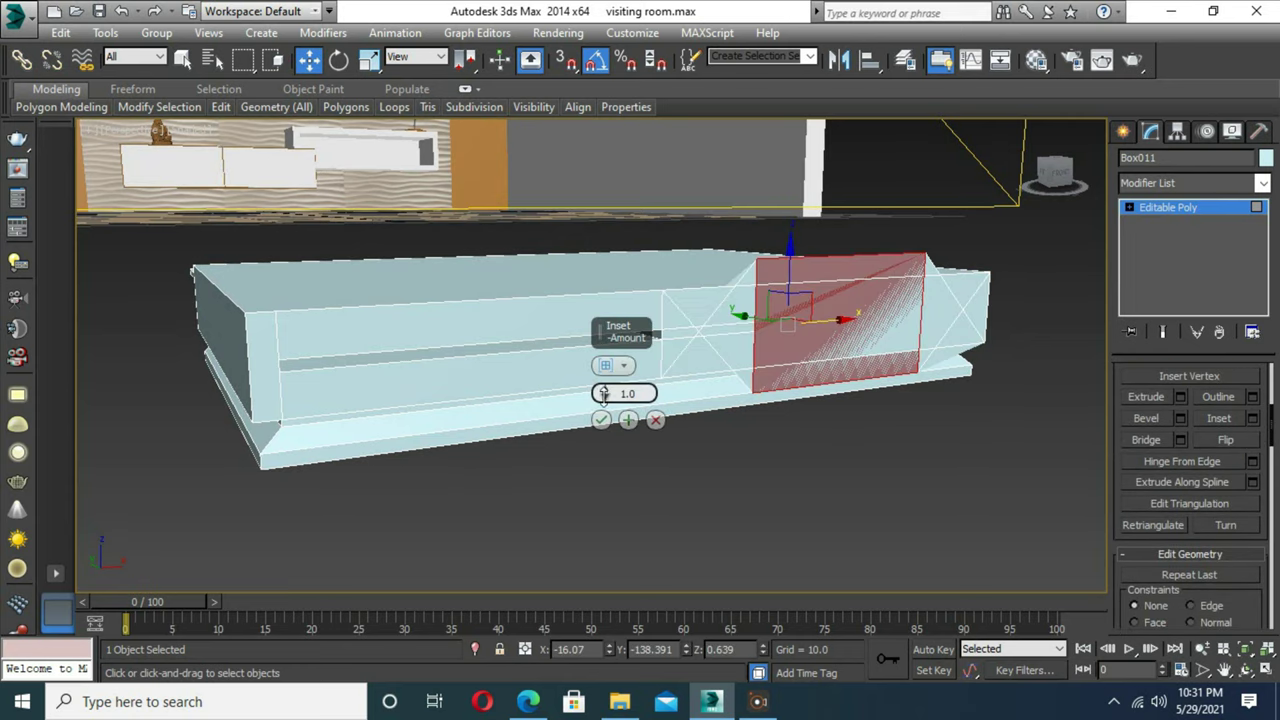
{"action": "mouse_move", "coordinate": [602, 396]}
{"action": "left_mouse_down"}
{"action": "mouse_move", "coordinate": [614, 401]}
{"action": "mouse_move", "coordinate": [617, 342]}
{"action": "mouse_move", "coordinate": [603, 388]}
{"action": "left_mouse_up"}
{"action": "left_click", "coordinate": [600, 419]}
{"action": "left_click", "coordinate": [1180, 396]}
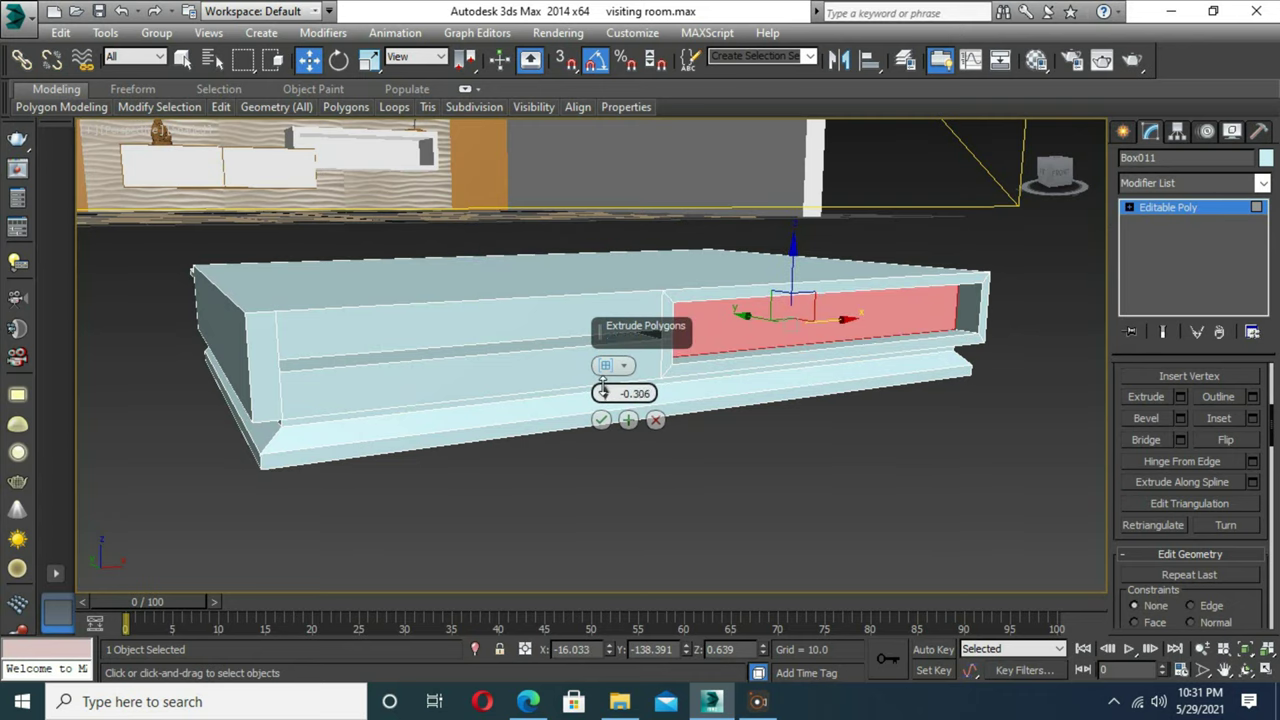
- Confirm the -0.306 drawer recess and switch to the VRayCam001 view
{"action": "left_click", "coordinate": [600, 420]}
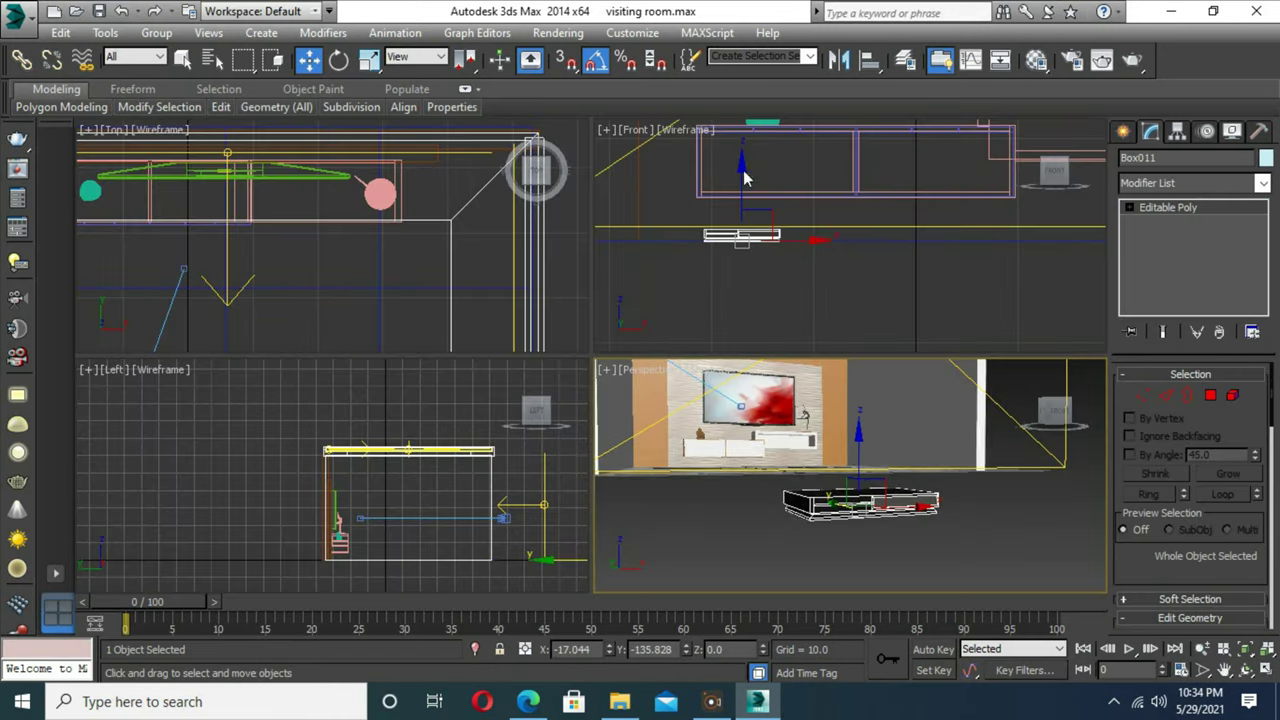
{"action": "key", "text": "c"}
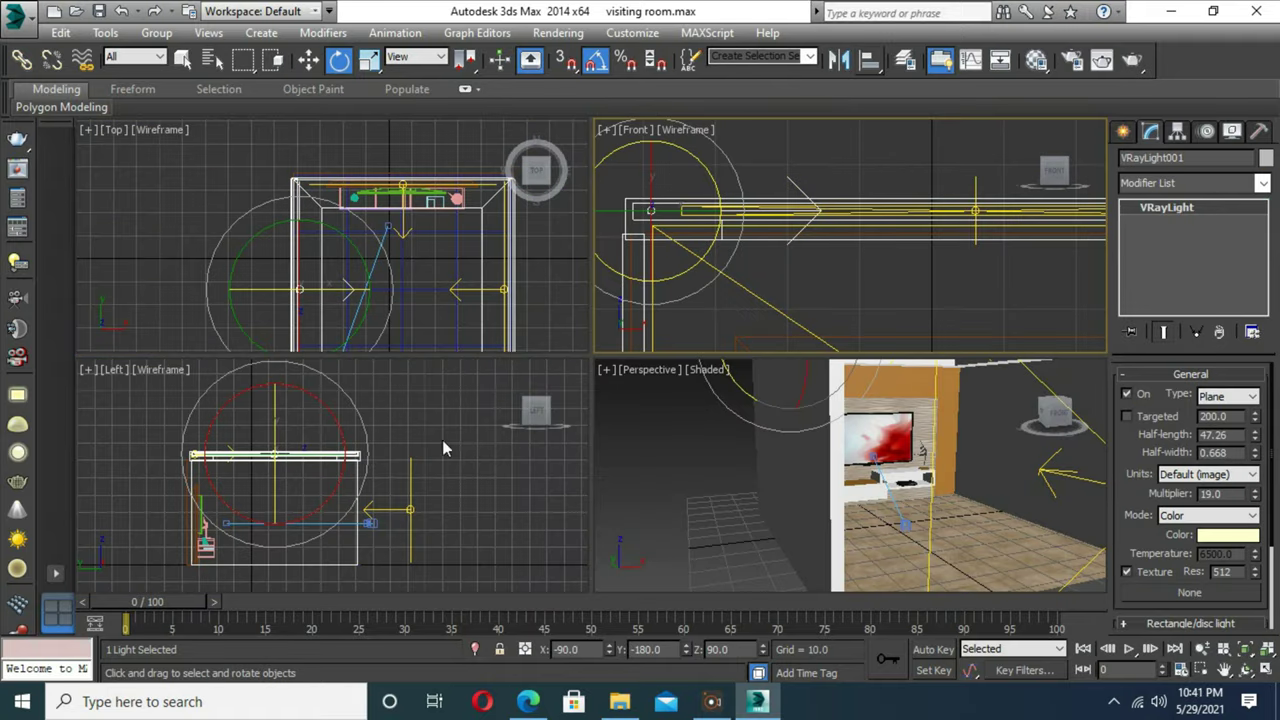
- Shift-drag the plane light to place instanced copies along the ceiling
{"action": "left_click_drag", "start_coordinate": [442, 440], "coordinate": [501, 535], "text": "shift"}
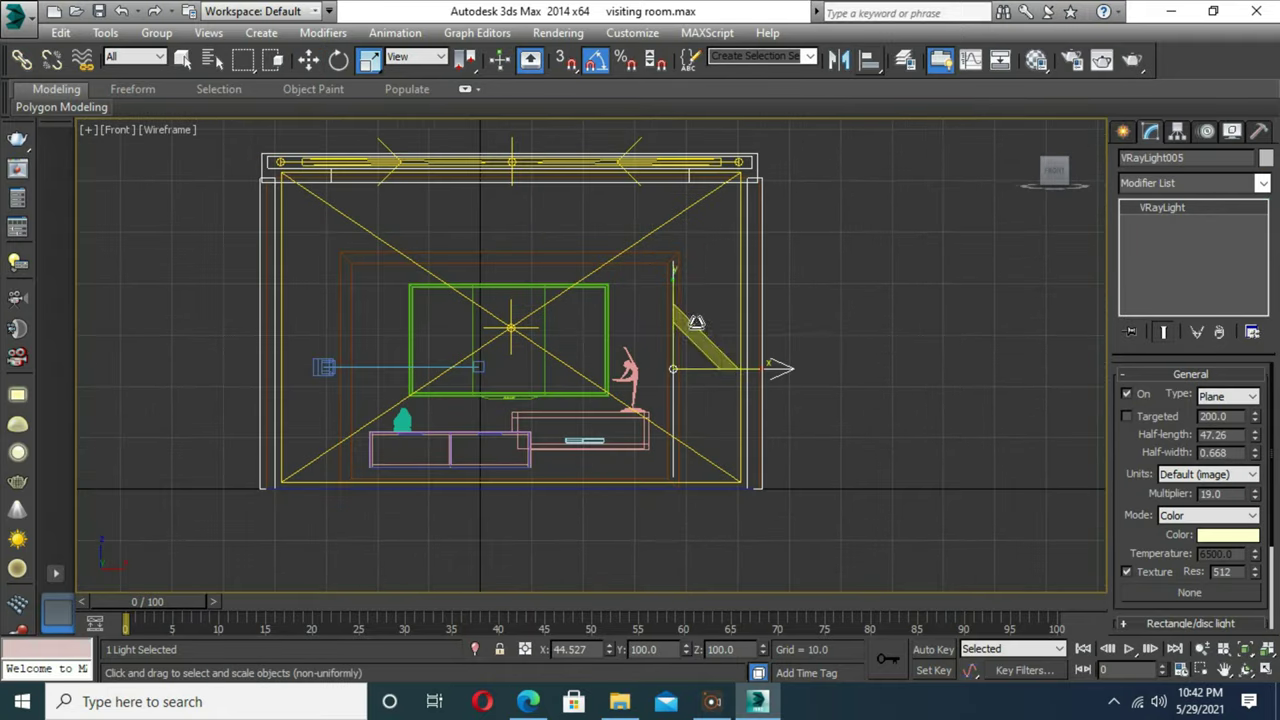